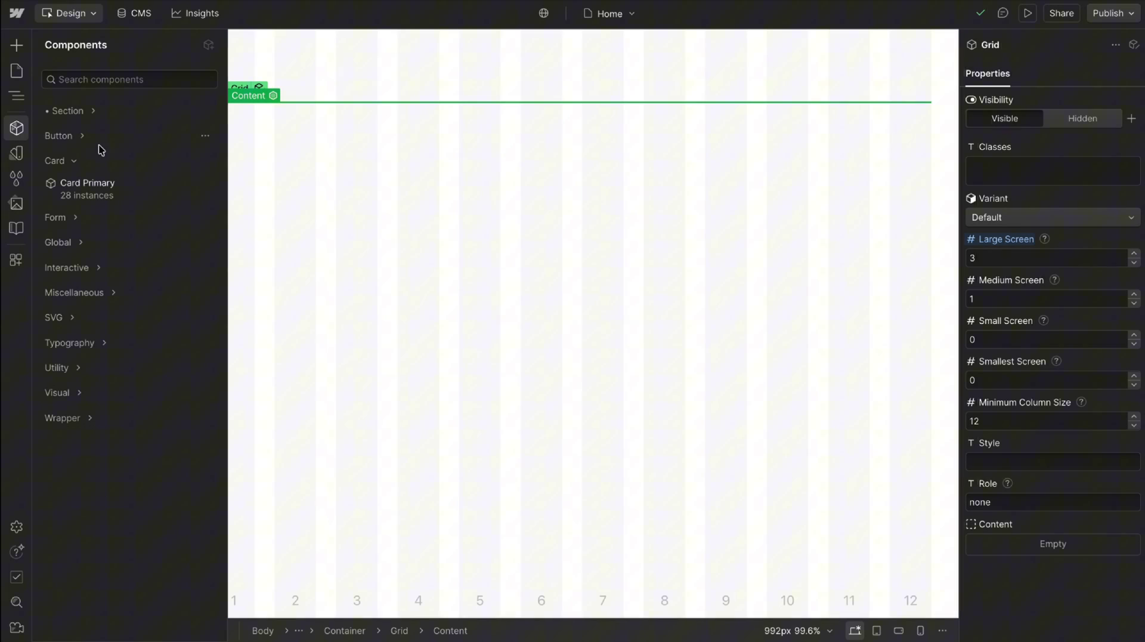
- Drop a Card Primary instance into the grid's Content slot and keep it on the Default variant
{"action": "mouse_move", "coordinate": [52, 190]}
{"action": "left_click_drag", "start_coordinate": [52, 190], "coordinate": [125, 240]}
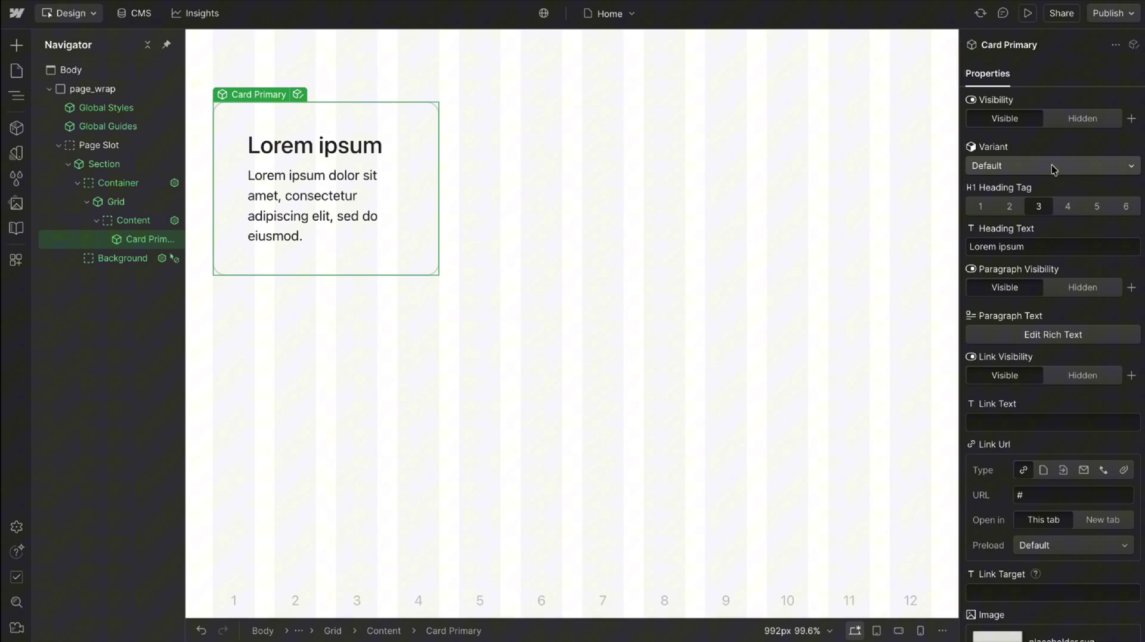
{"action": "left_click", "coordinate": [1029, 163]}
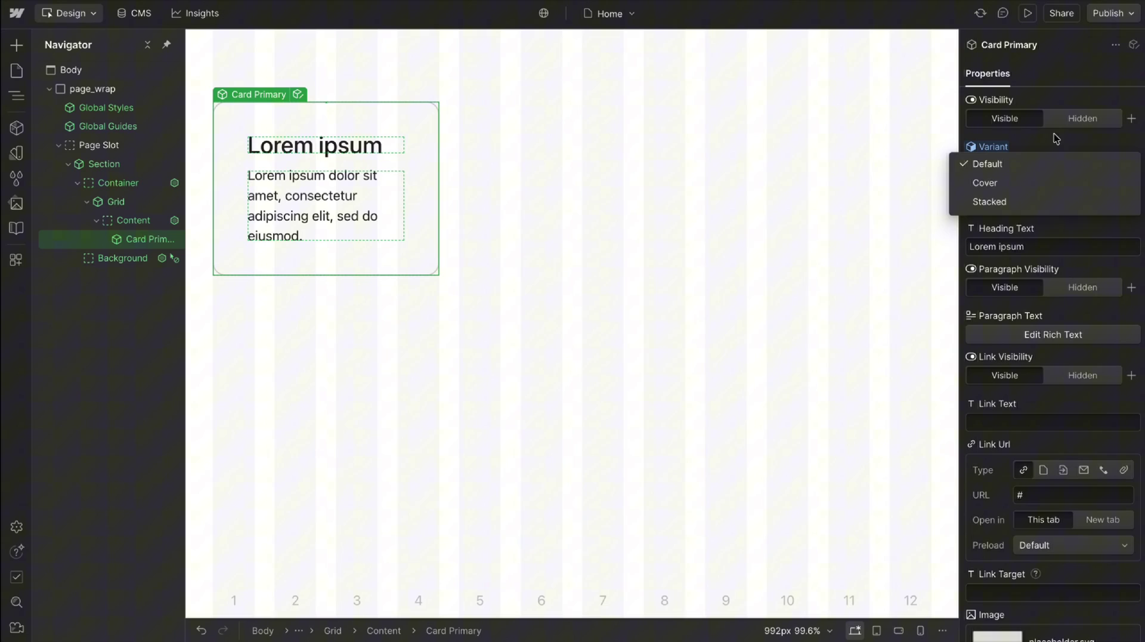
{"action": "left_click", "coordinate": [988, 163]}
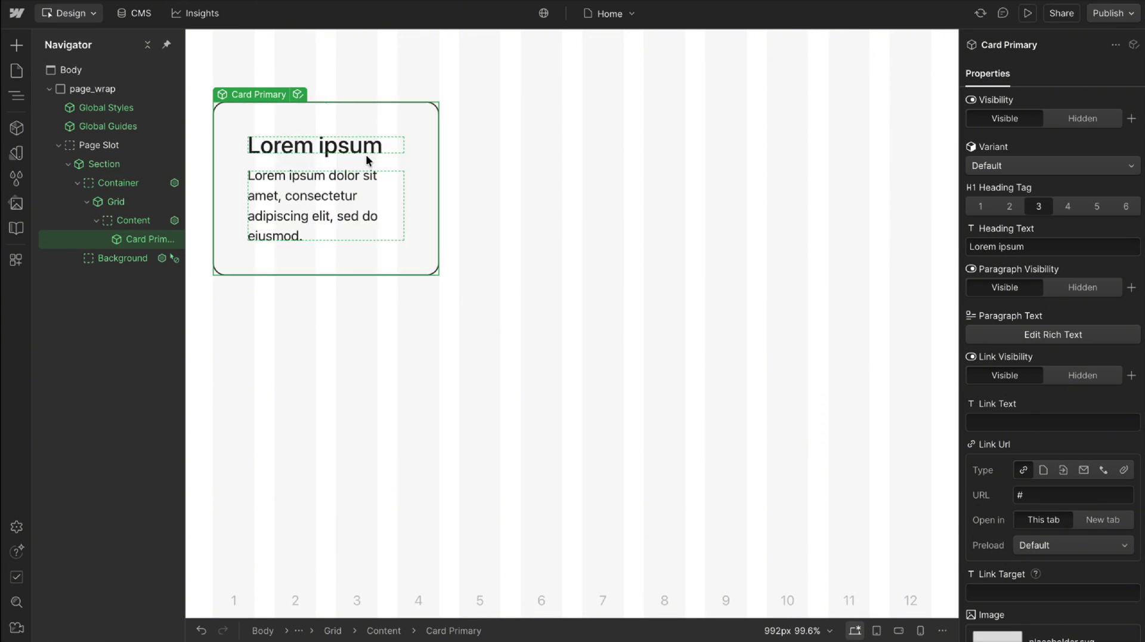
- Paste the skin-hydration heading into the card and duplicate it into three cards
{"action": "double_click", "coordinate": [382, 147]}
{"action": "key", "text": "ctrl+a"}
{"action": "type", "text": "Glow-boosting hydration that keeps your skin soft and balanced."}
{"action": "left_click", "coordinate": [530, 279]}
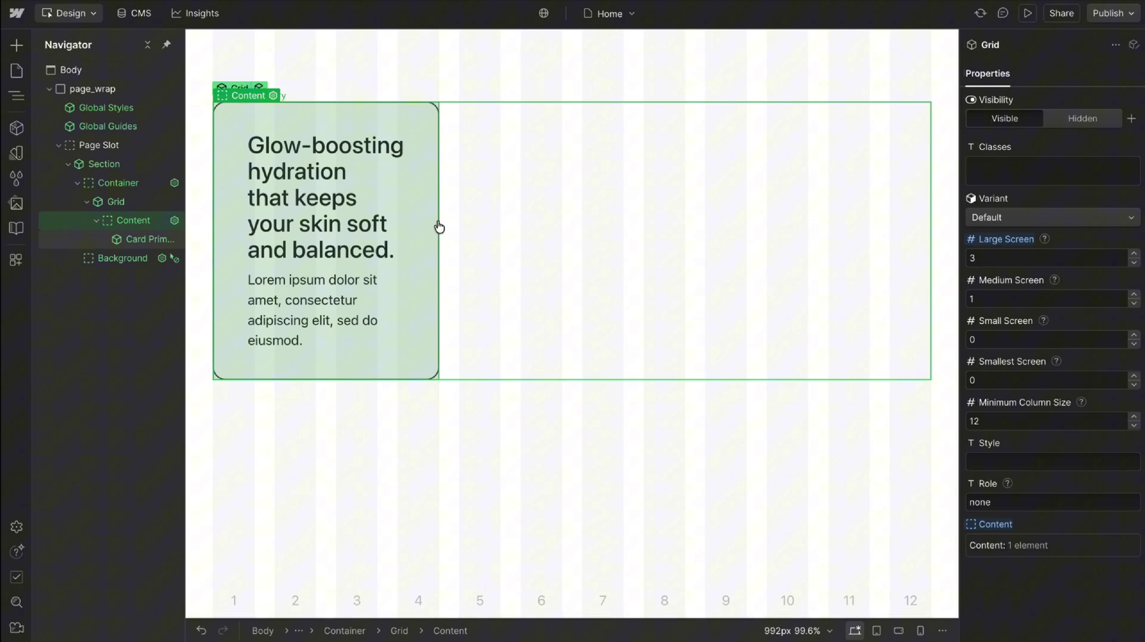
{"action": "key", "text": "ctrl+v"}
{"action": "key", "text": "ctrl+v"}
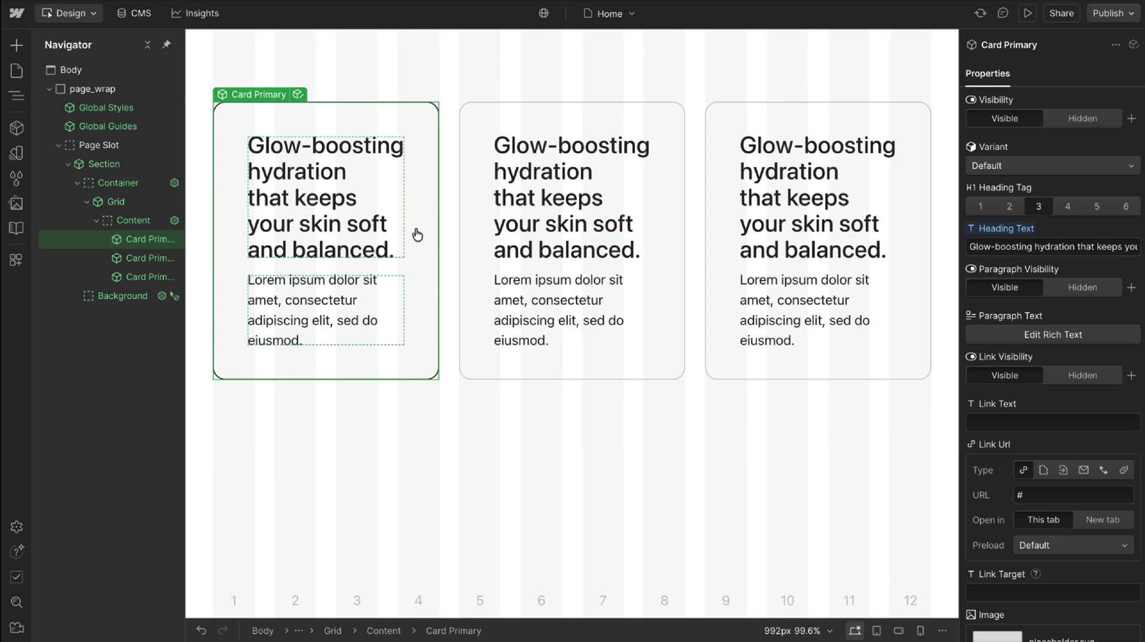
{"action": "double_click", "coordinate": [362, 251]}
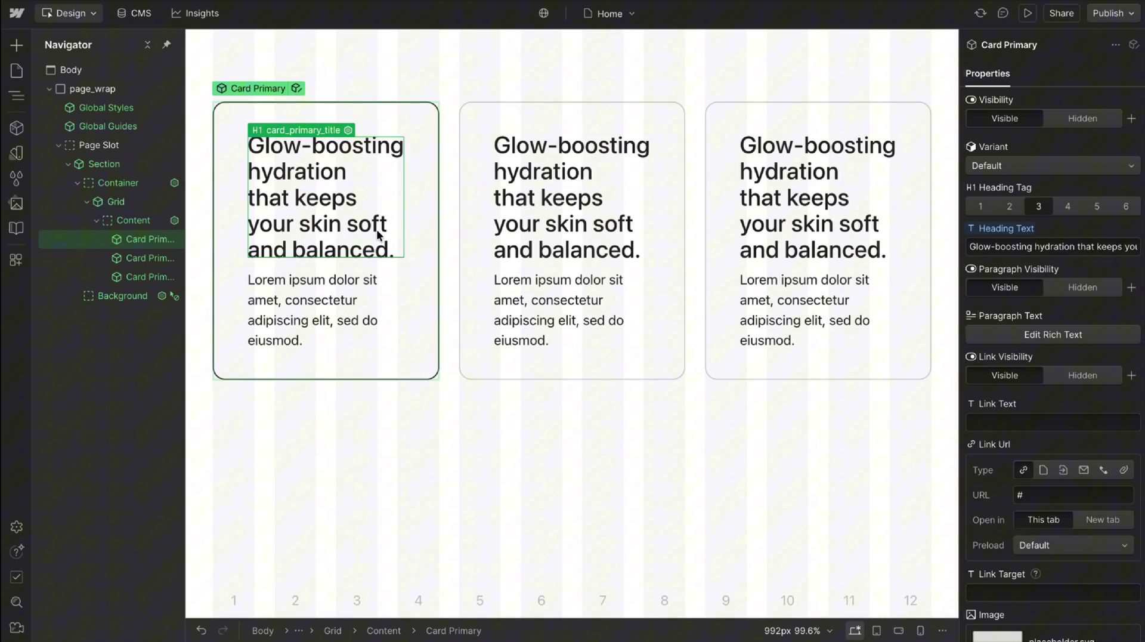
{"action": "triple_click", "coordinate": [310, 191]}
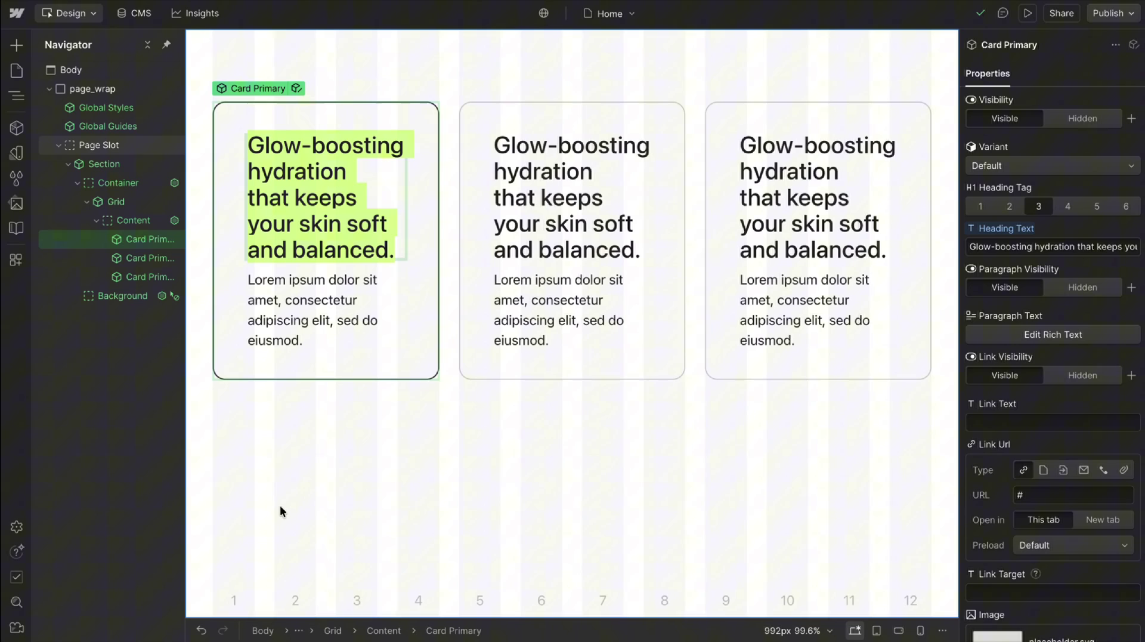
{"action": "key", "text": "Escape"}
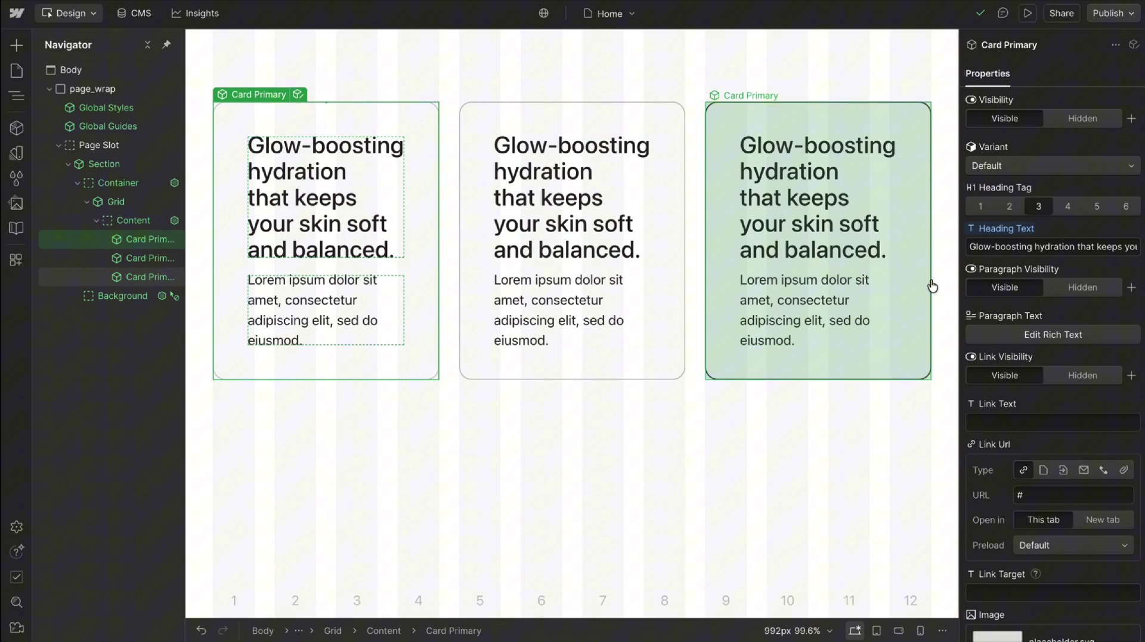
- Switch all three cards to the Stacked variant
{"action": "left_click", "coordinate": [988, 166]}
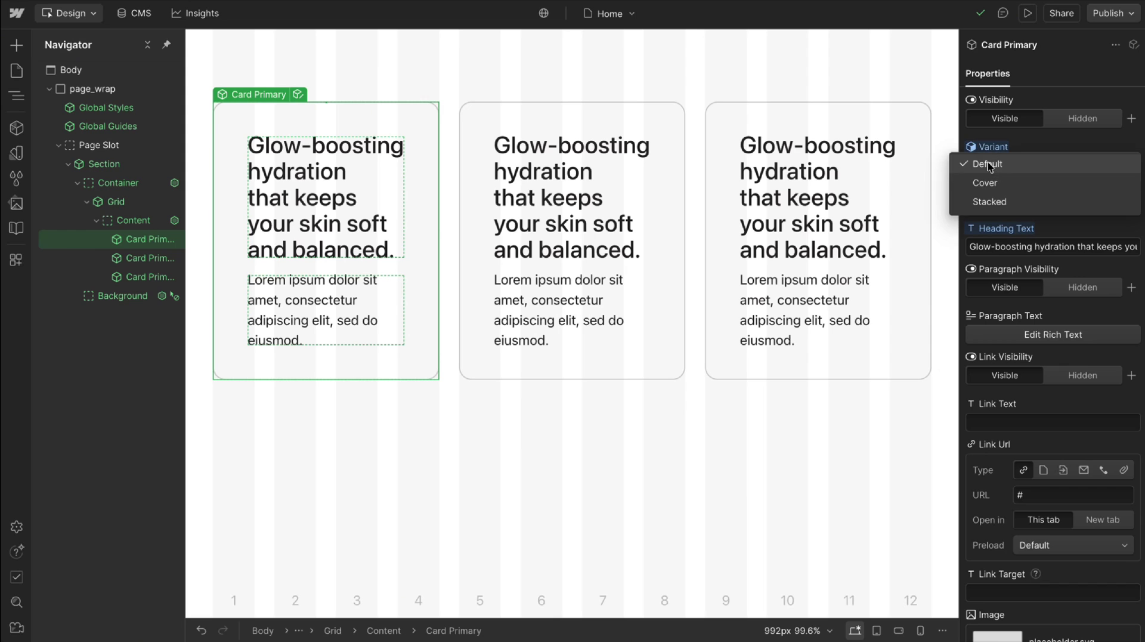
{"action": "left_click", "coordinate": [991, 202]}
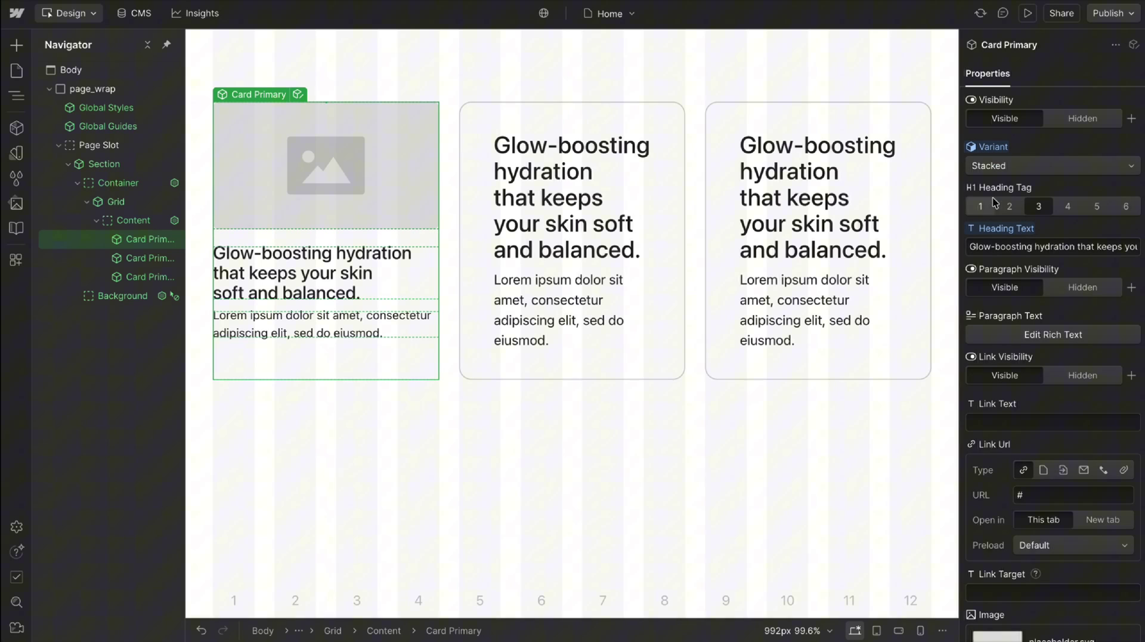
{"action": "left_click", "coordinate": [639, 140]}
{"action": "left_click", "coordinate": [988, 167]}
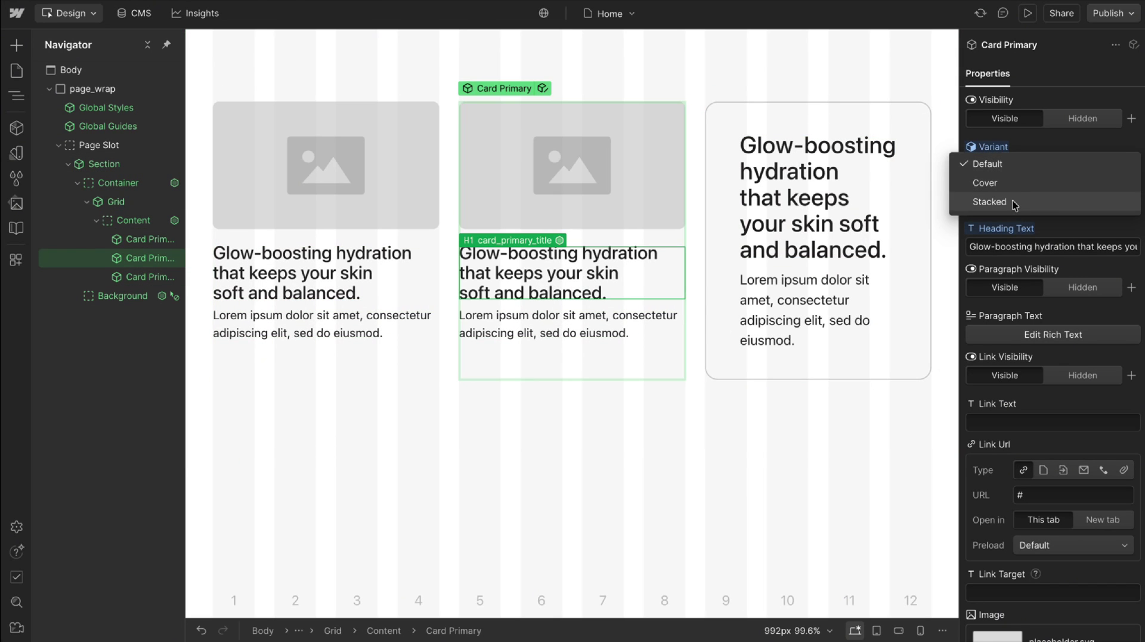
{"action": "left_click", "coordinate": [991, 202]}
{"action": "left_click", "coordinate": [871, 135]}
{"action": "left_click", "coordinate": [1020, 167]}
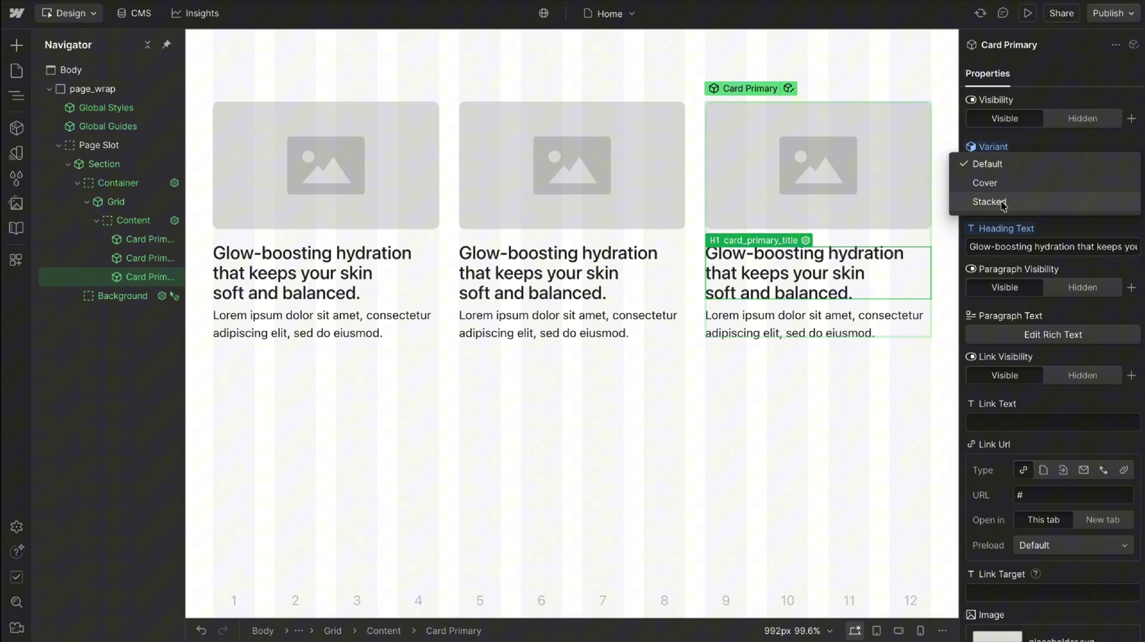
{"action": "left_click", "coordinate": [1005, 202]}
{"action": "left_click", "coordinate": [818, 372]}
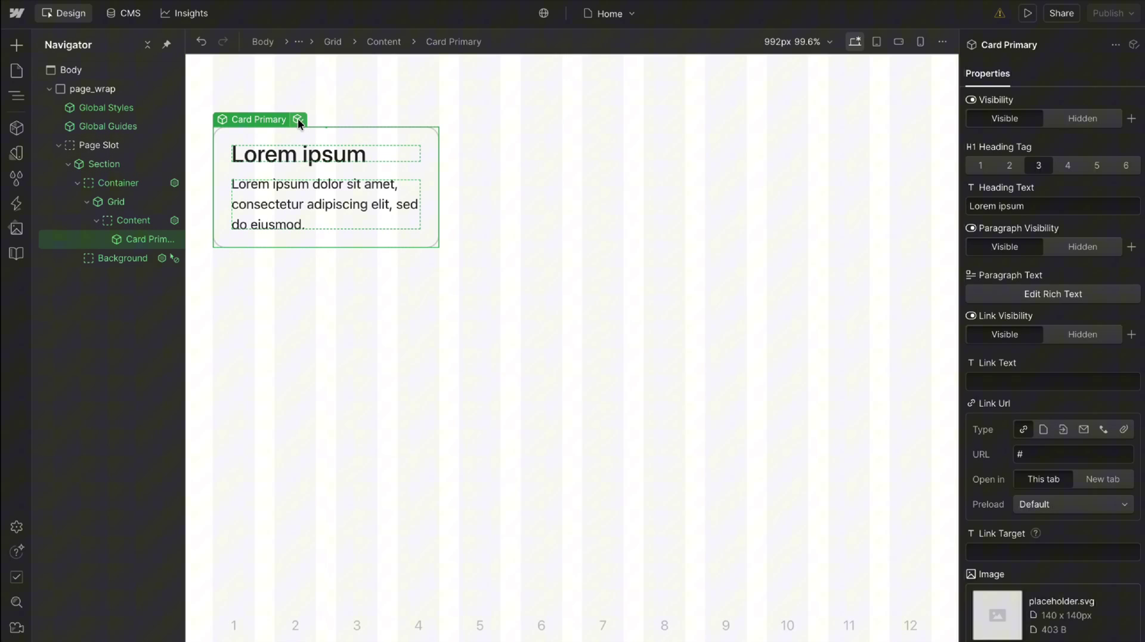
- Open Card Primary for editing and add a new variant named Cover
{"action": "left_click", "coordinate": [297, 120]}
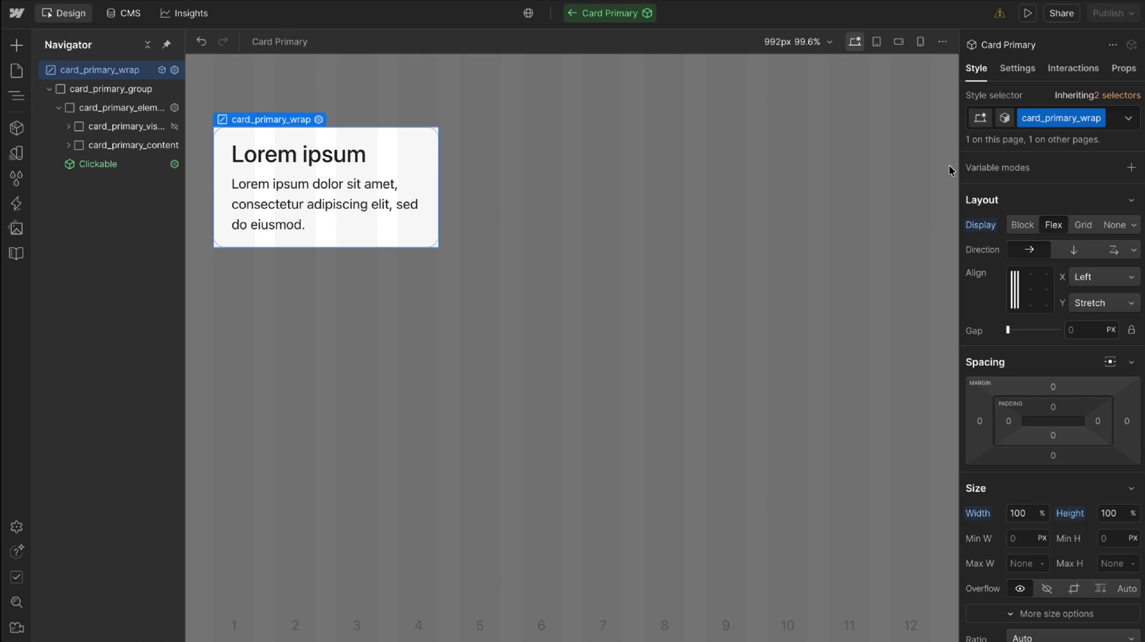
{"action": "left_click", "coordinate": [1004, 117]}
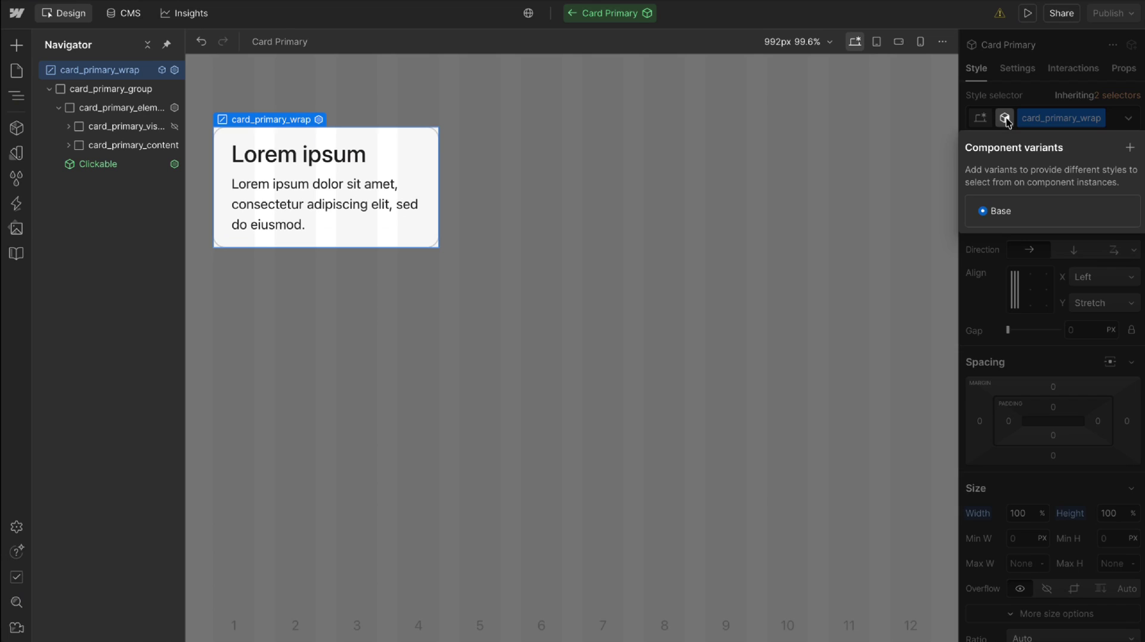
{"action": "left_click", "coordinate": [1129, 149]}
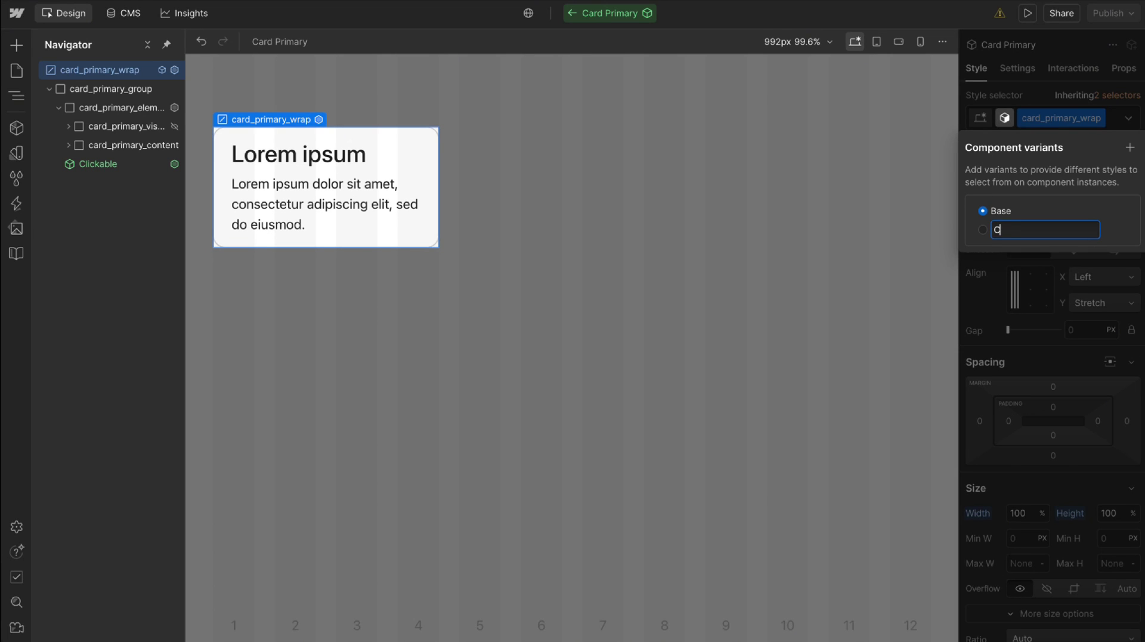
{"action": "type", "text": "Cover"}
{"action": "key", "text": "Return"}
- In Cover, make the visual element an absolutely positioned block covering the whole card
{"action": "left_click", "coordinate": [125, 125]}
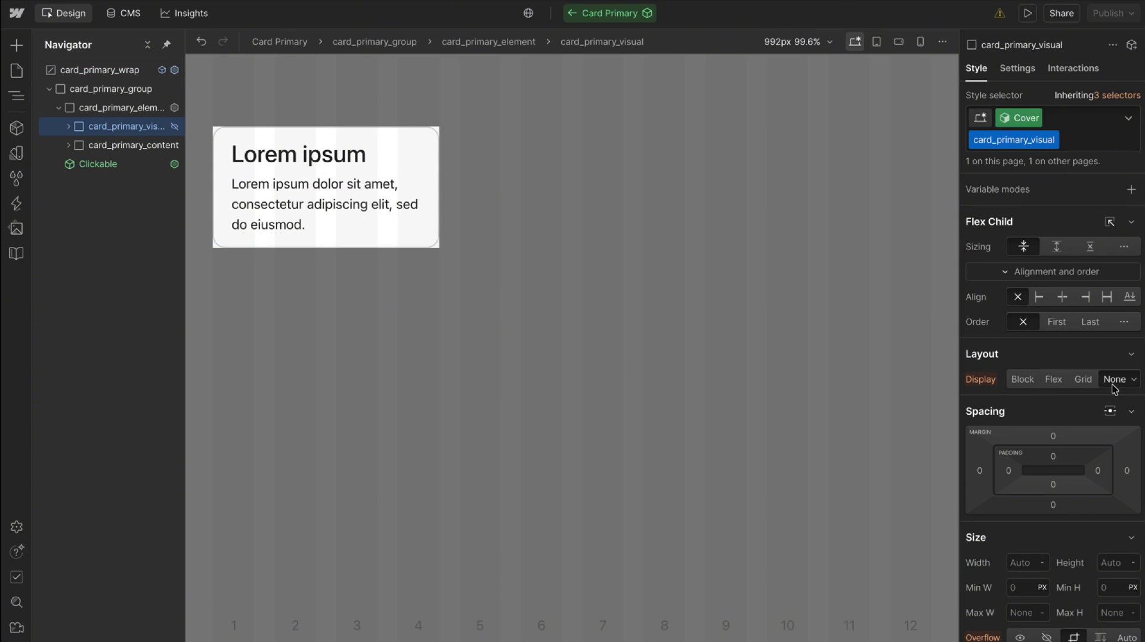
{"action": "left_click", "coordinate": [1021, 381]}
{"action": "scroll", "coordinate": [1040, 535], "scroll_direction": "down", "scroll_amount": 7}
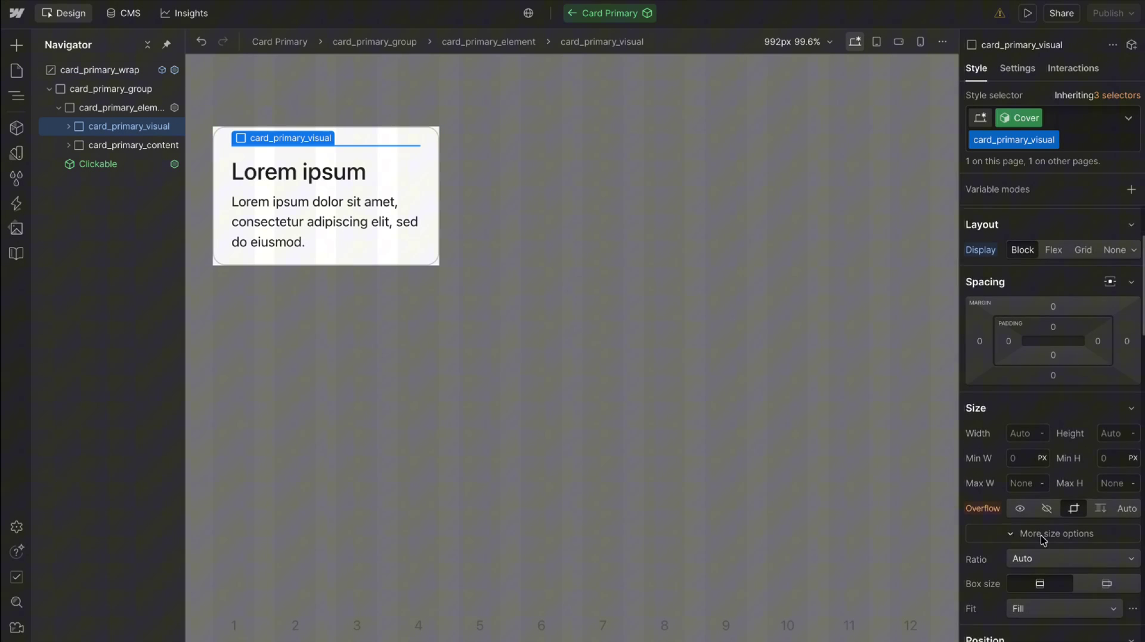
{"action": "left_click", "coordinate": [1072, 374]}
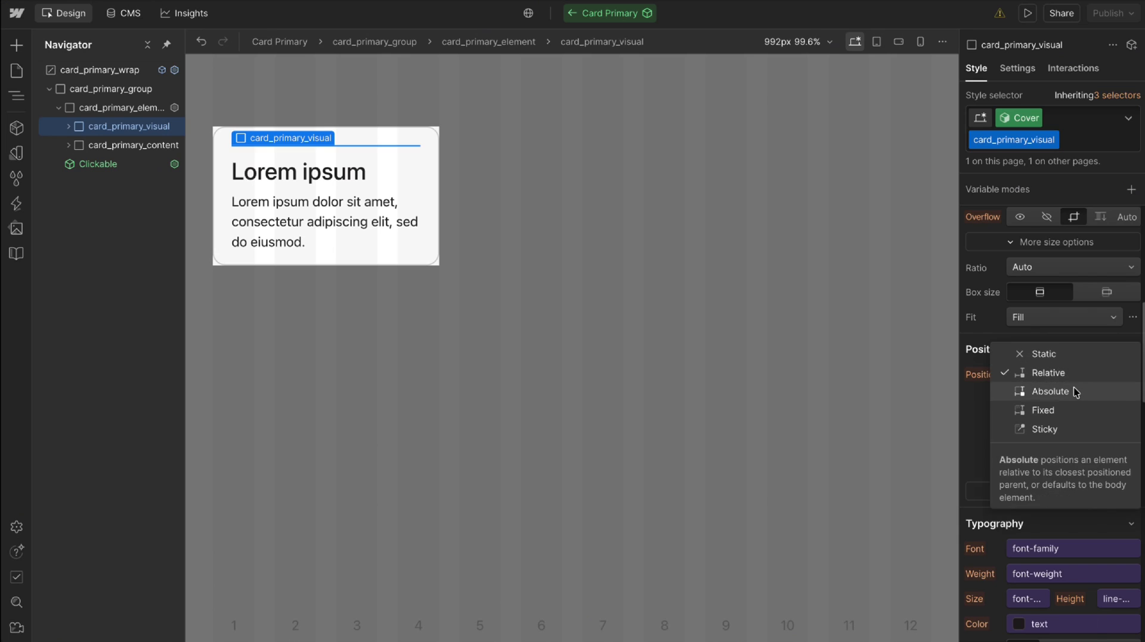
{"action": "left_click", "coordinate": [1074, 391]}
{"action": "left_click", "coordinate": [1131, 396]}
{"action": "scroll", "coordinate": [1065, 358], "scroll_direction": "up", "scroll_amount": 7}
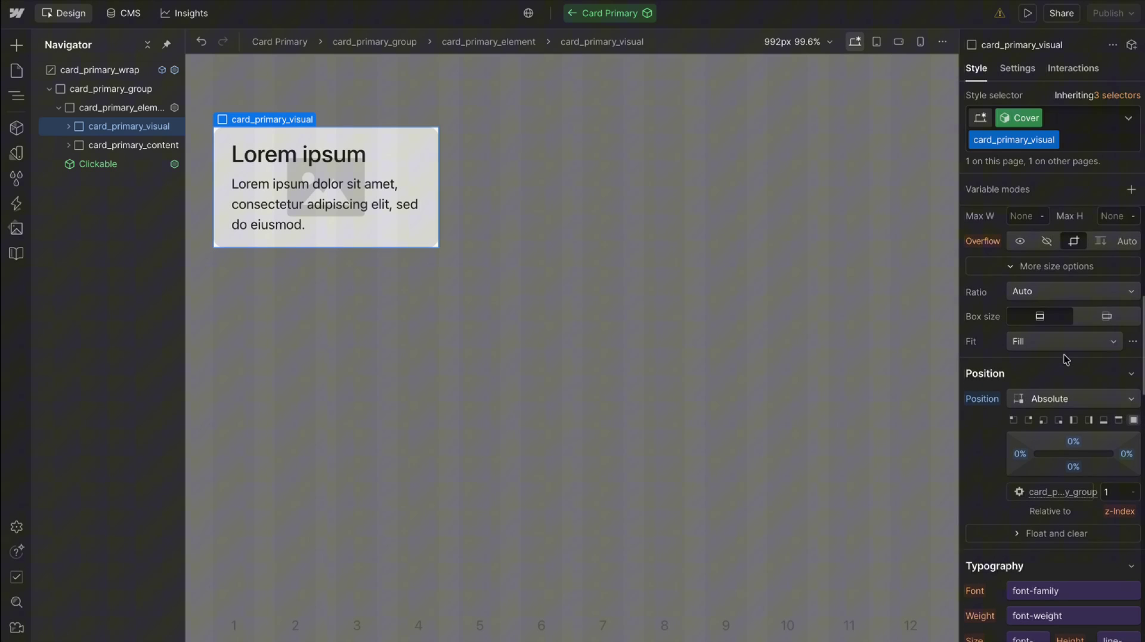
- On the Base variant, set the card_primary_element wrapper's top padding to 3
{"action": "left_click", "coordinate": [1022, 118]}
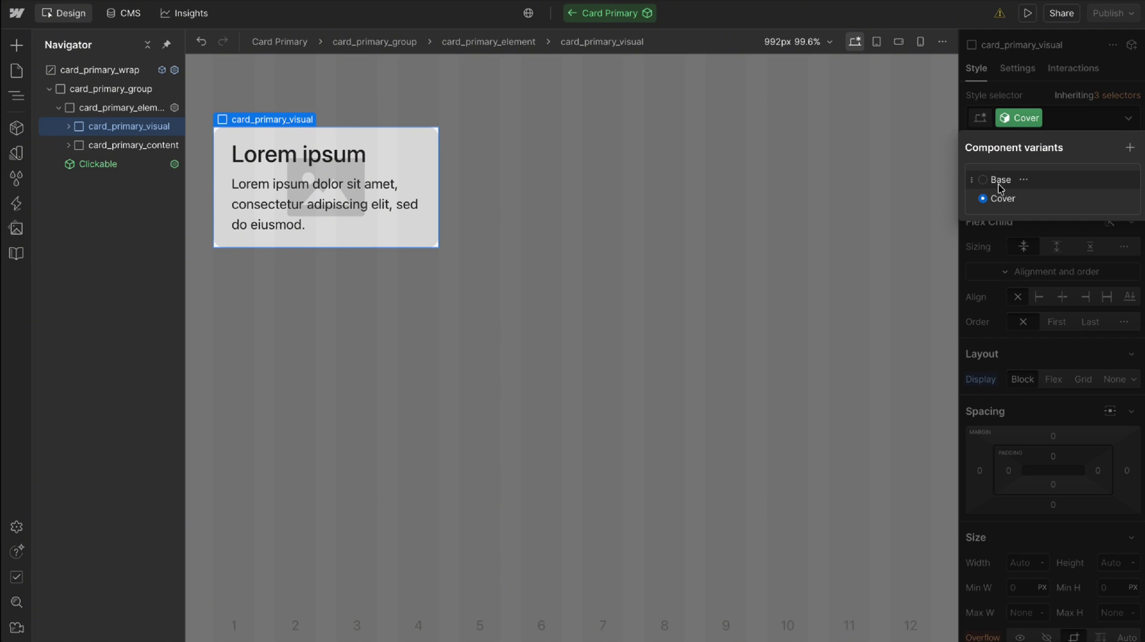
{"action": "left_click", "coordinate": [999, 180]}
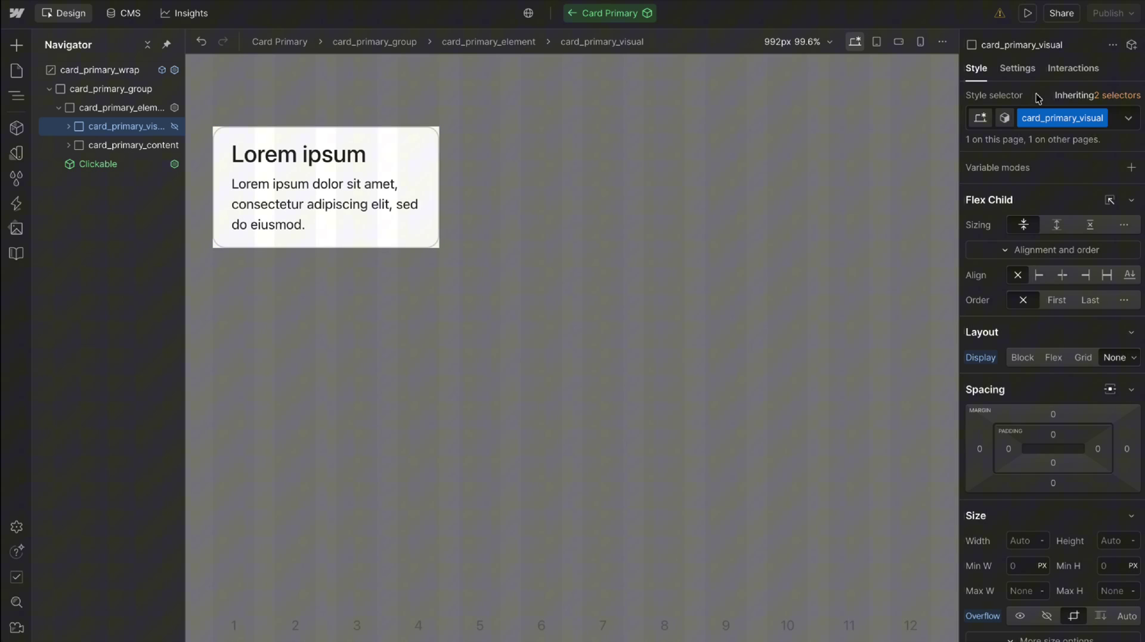
{"action": "left_click", "coordinate": [122, 110]}
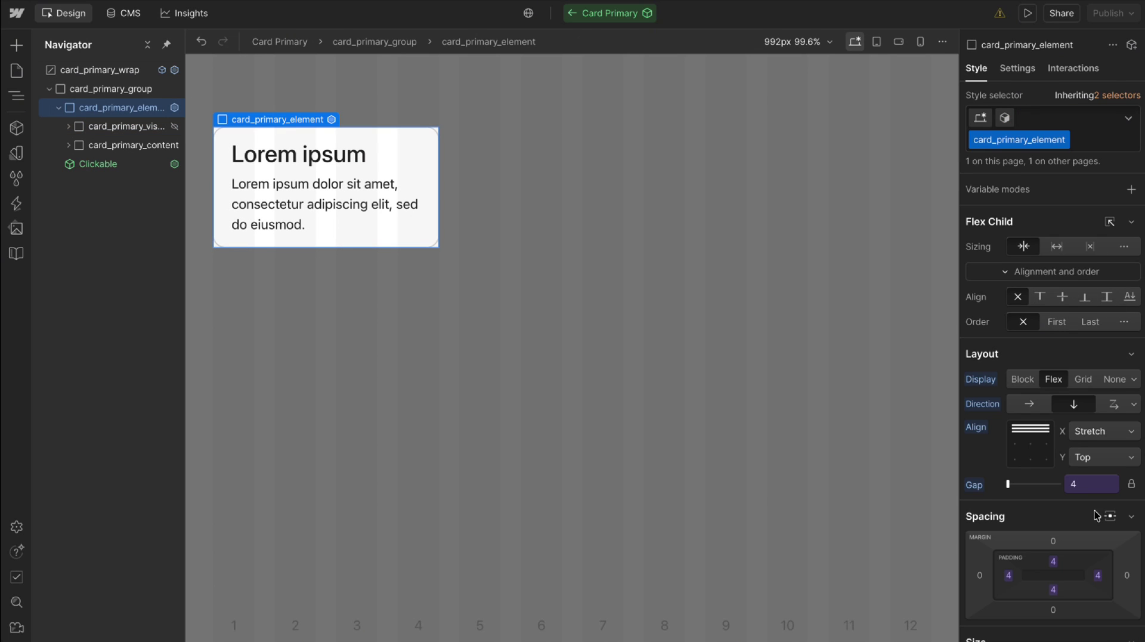
{"action": "scroll", "coordinate": [1054, 459], "scroll_direction": "down", "scroll_amount": 1}
{"action": "left_click", "coordinate": [1054, 458]}
{"action": "type", "text": "3"}
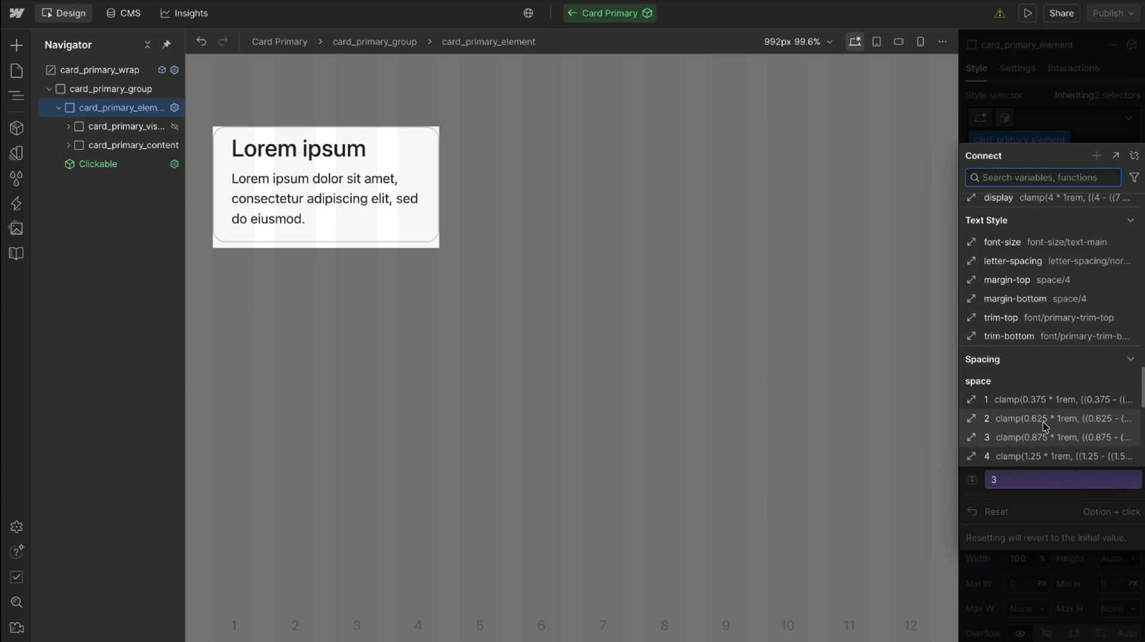
{"action": "scroll", "coordinate": [1043, 425], "scroll_direction": "down", "scroll_amount": 3}
{"action": "key", "text": "Escape"}
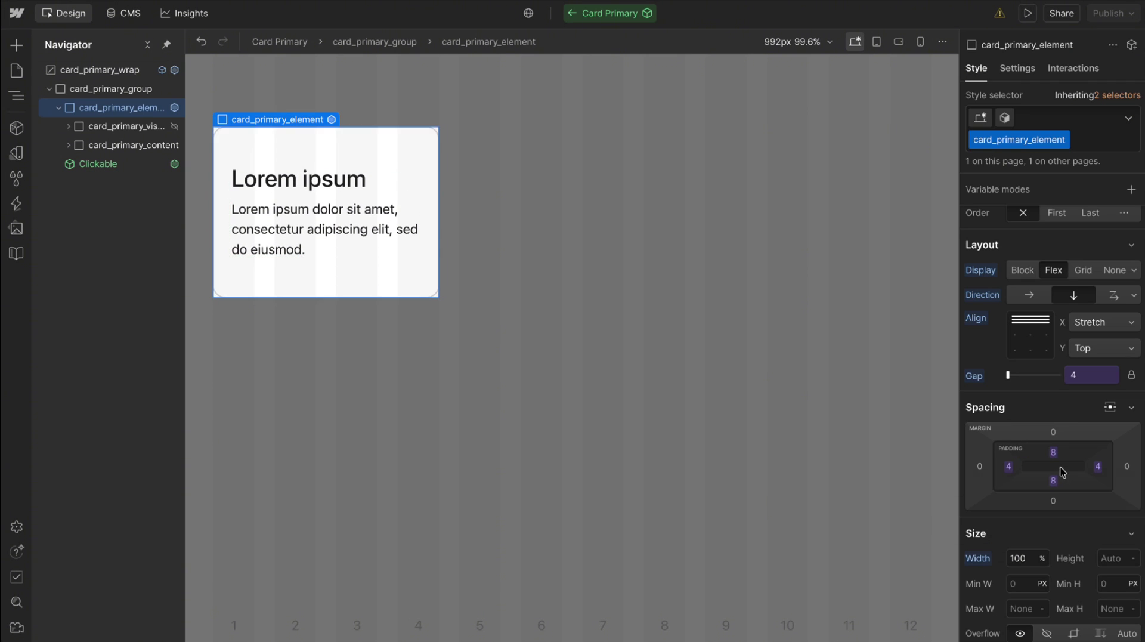
- On the Cover variant, set the top padding to space variable 4
{"action": "left_click", "coordinate": [1005, 117]}
{"action": "left_click", "coordinate": [989, 201]}
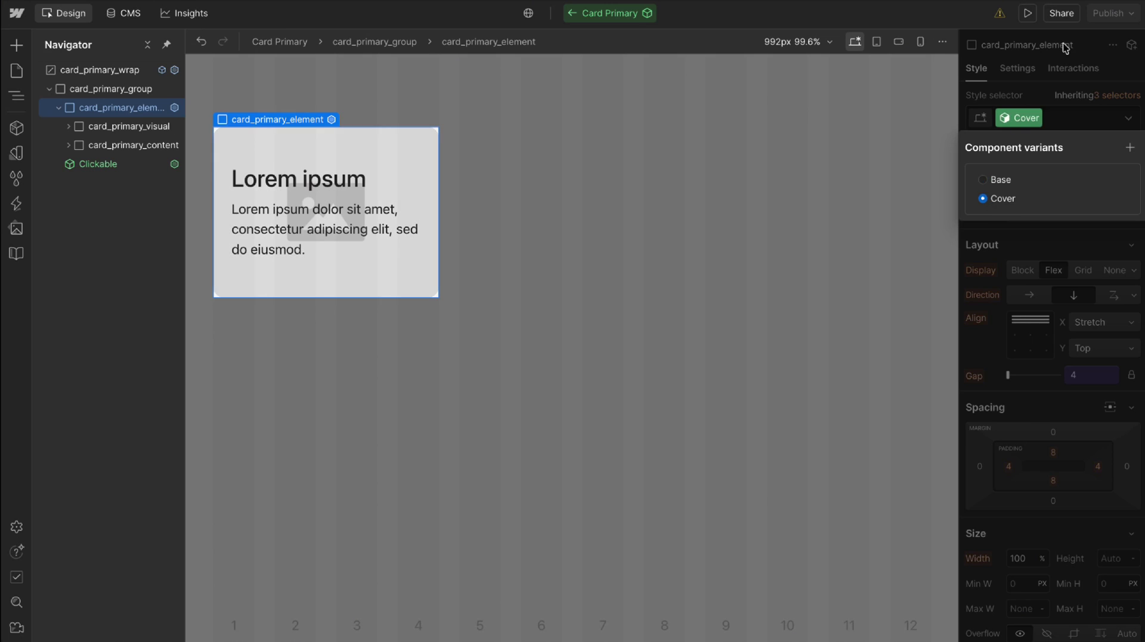
{"action": "left_click", "coordinate": [1054, 453]}
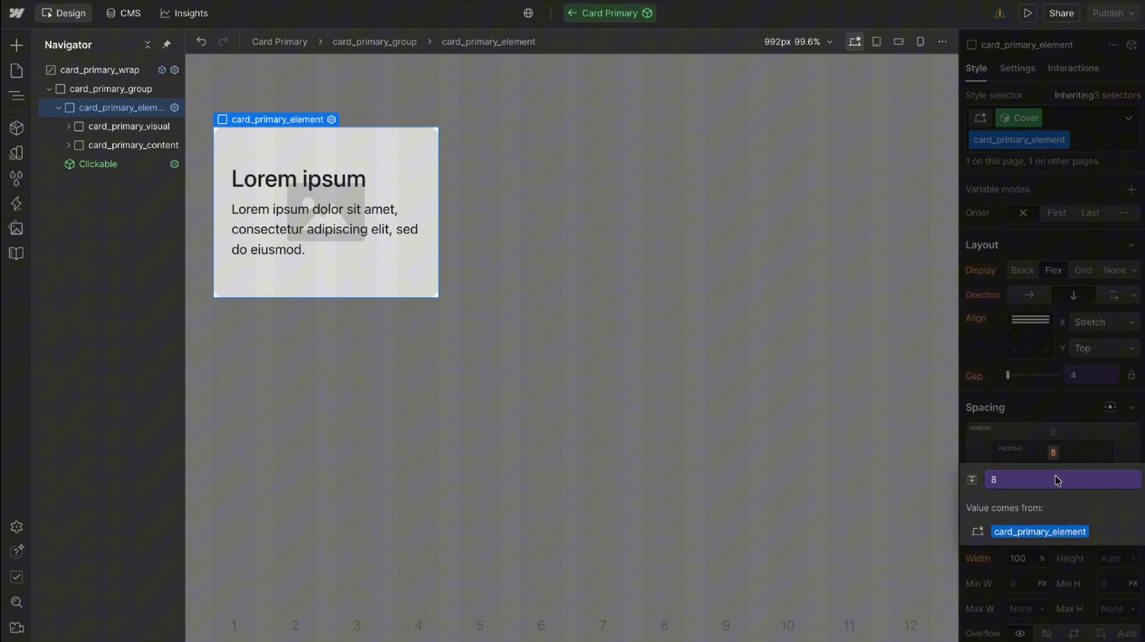
{"action": "left_click", "coordinate": [1056, 479]}
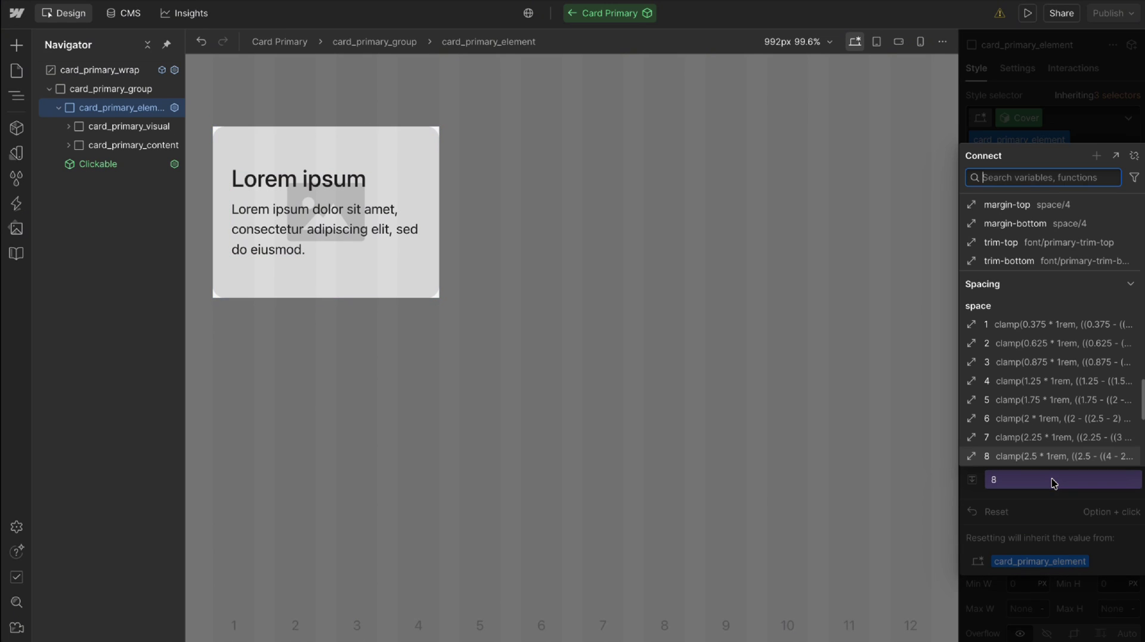
{"action": "left_click", "coordinate": [1008, 380]}
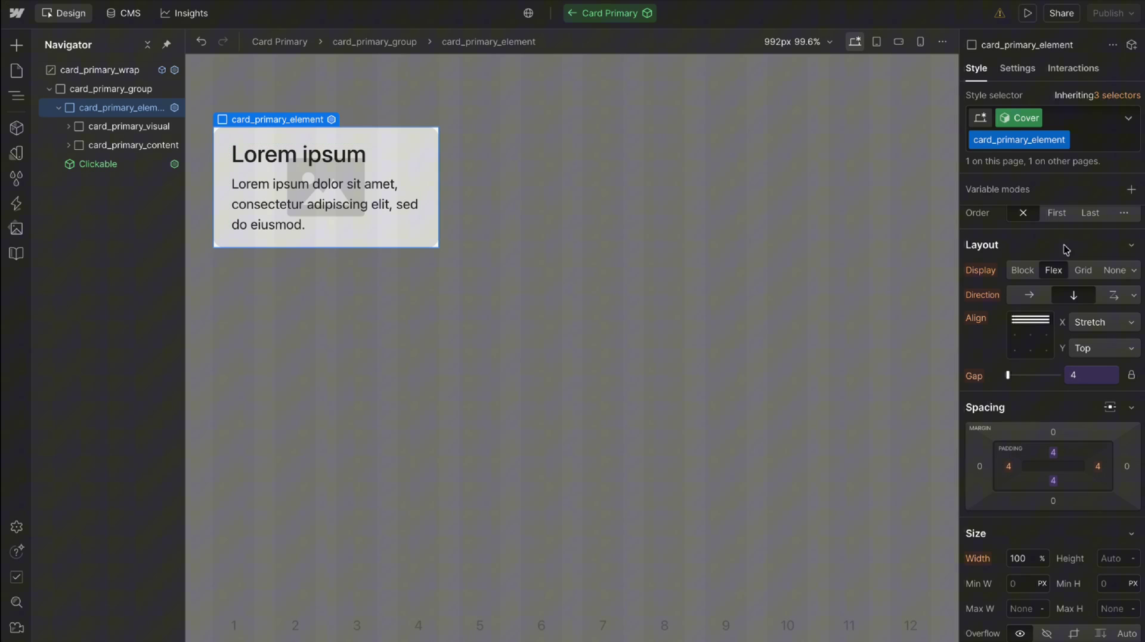
- Review the Cover variant options, select the outer wrapper, and show the component properties
{"action": "left_click", "coordinate": [1014, 119]}
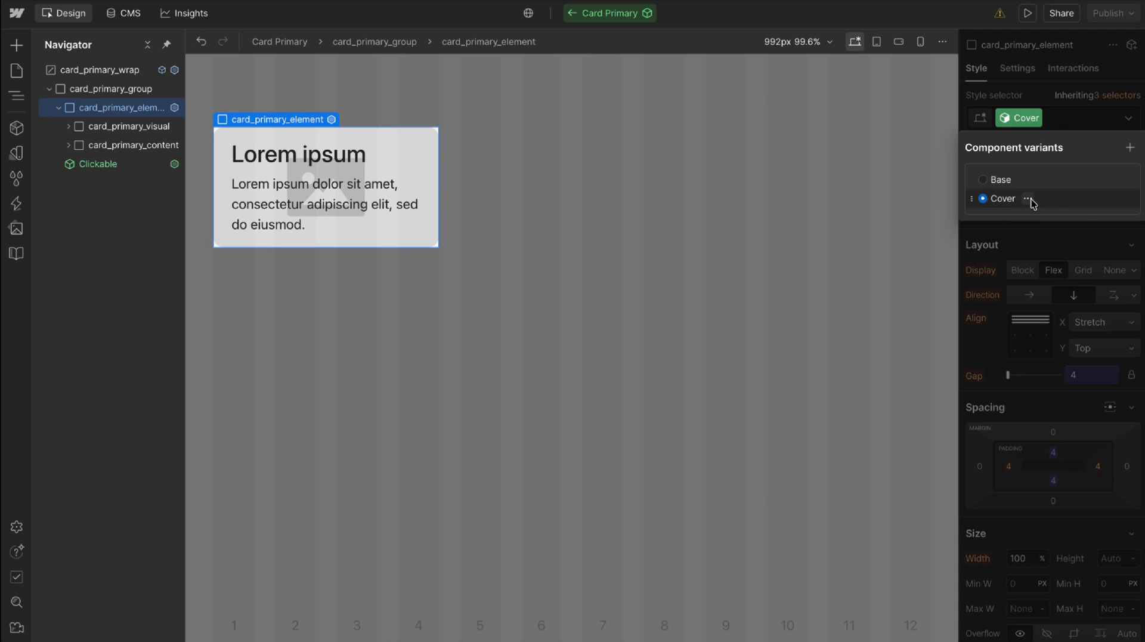
{"action": "left_click", "coordinate": [1027, 198]}
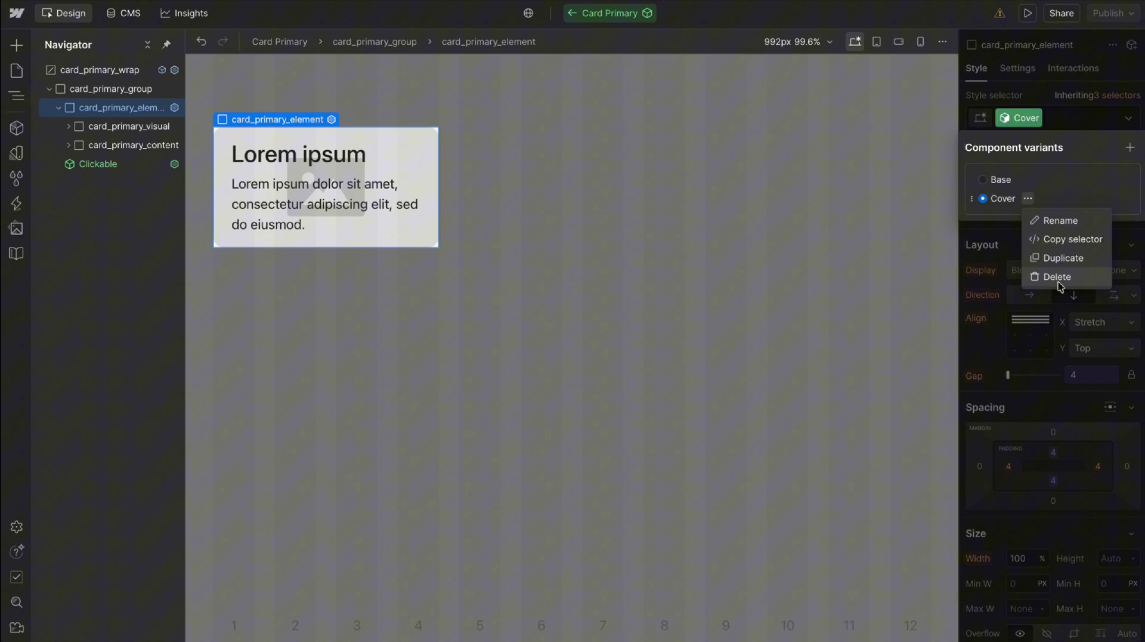
{"action": "left_click", "coordinate": [100, 71]}
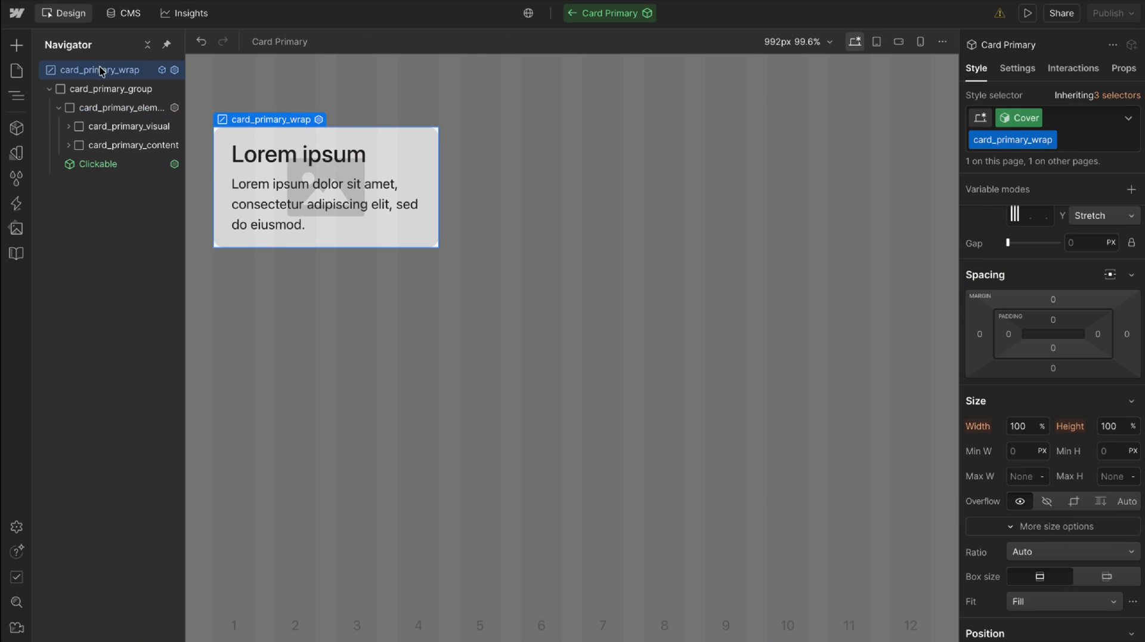
{"action": "left_click", "coordinate": [1123, 68]}
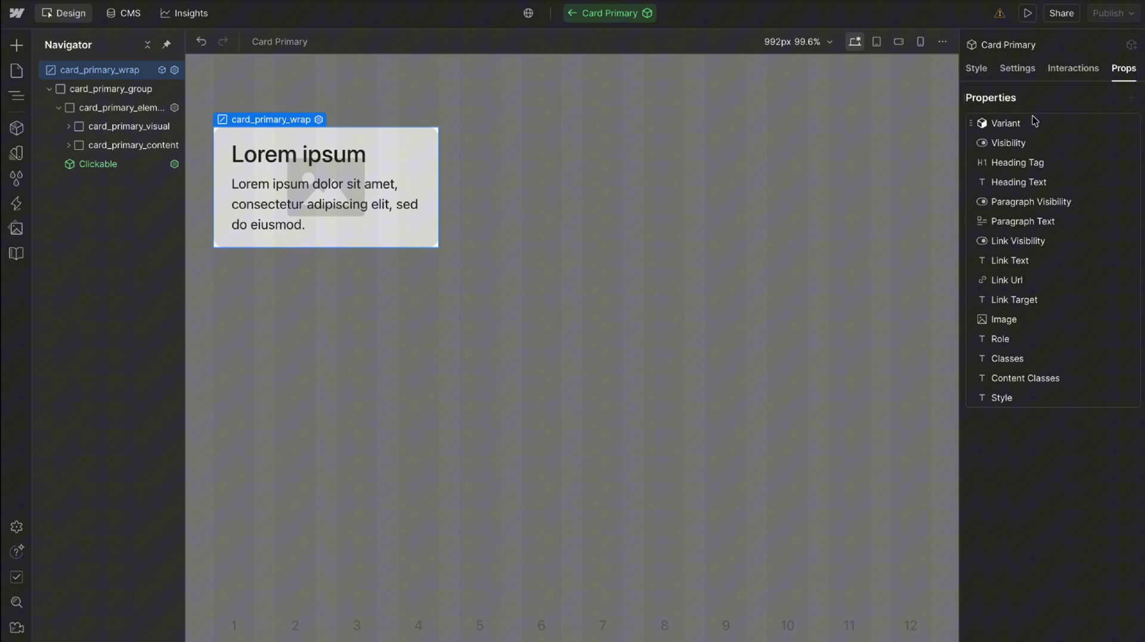
- Back on the Home page, keep the Section's Theme set to Inherit
{"action": "left_click", "coordinate": [363, 78]}
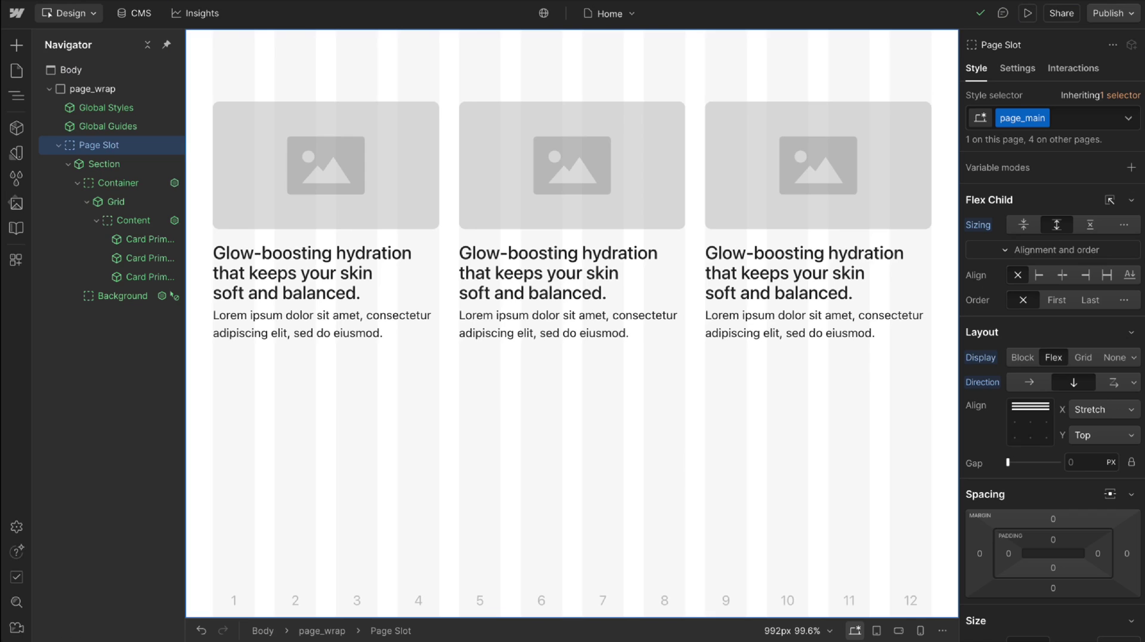
{"action": "left_click", "coordinate": [282, 66]}
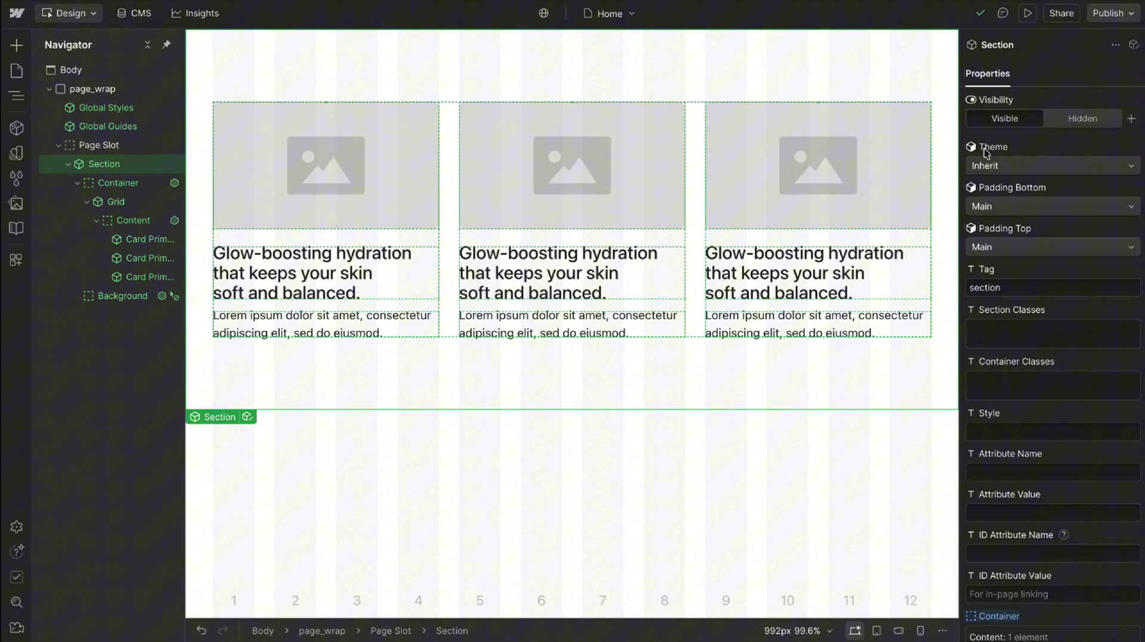
{"action": "left_click", "coordinate": [1071, 168]}
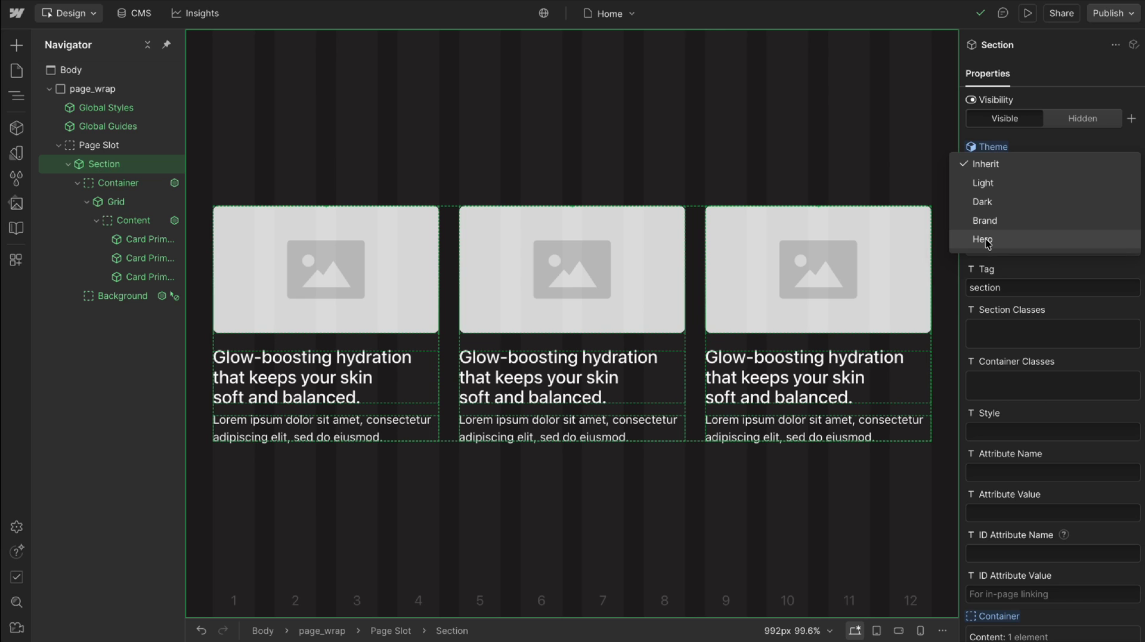
{"action": "left_click", "coordinate": [1051, 264]}
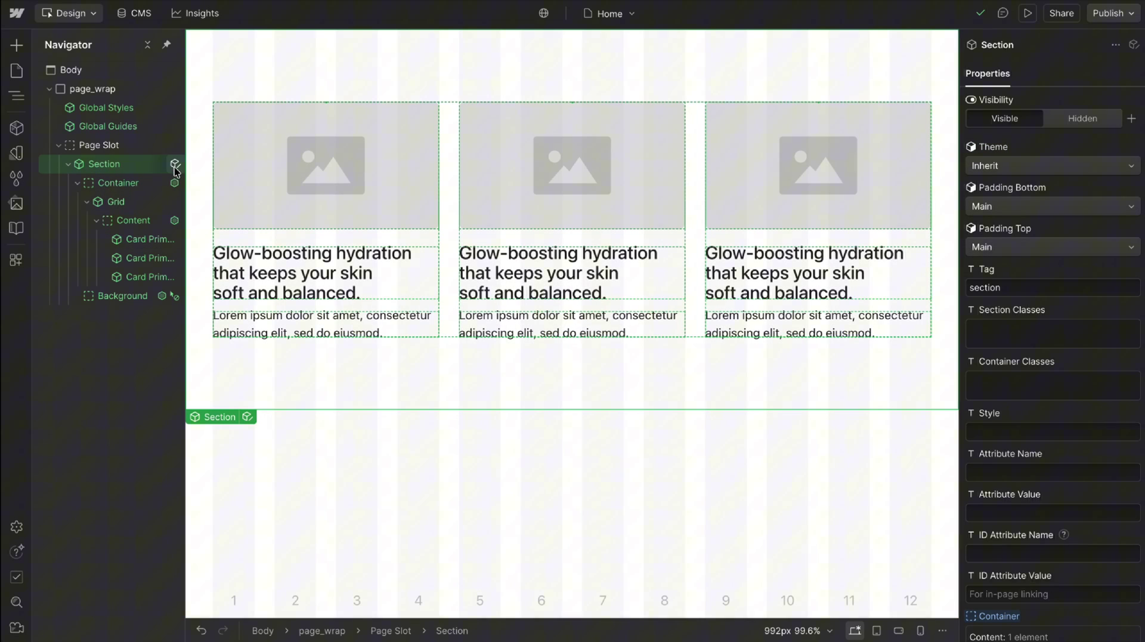
- Rename the Section component's Theme property to Variant
{"action": "left_click", "coordinate": [174, 166]}
{"action": "left_click", "coordinate": [1124, 68]}
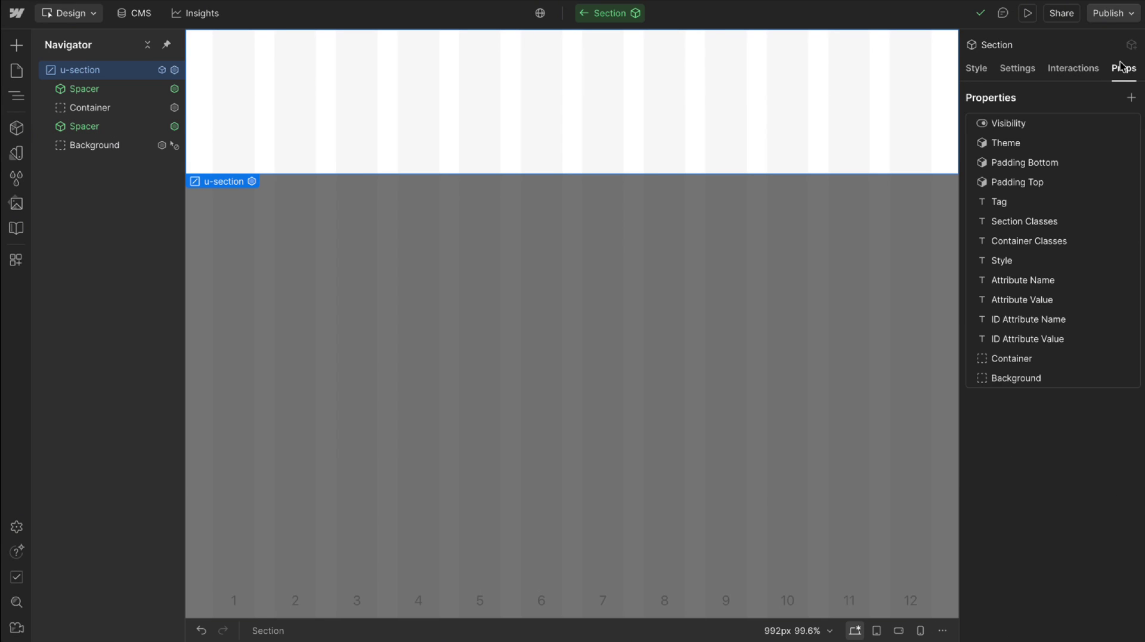
{"action": "left_click", "coordinate": [1016, 138]}
{"action": "left_click", "coordinate": [1038, 198]}
{"action": "double_click", "coordinate": [1037, 198]}
{"action": "type", "text": "Variant"}
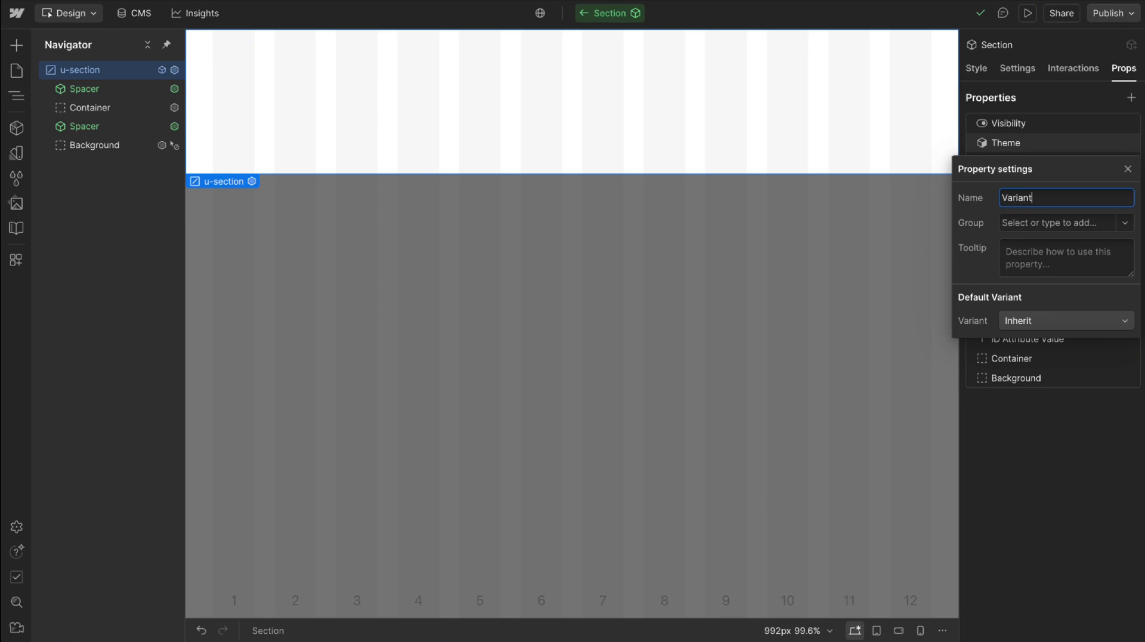
{"action": "key", "text": "Return"}
{"action": "left_click", "coordinate": [1025, 422]}
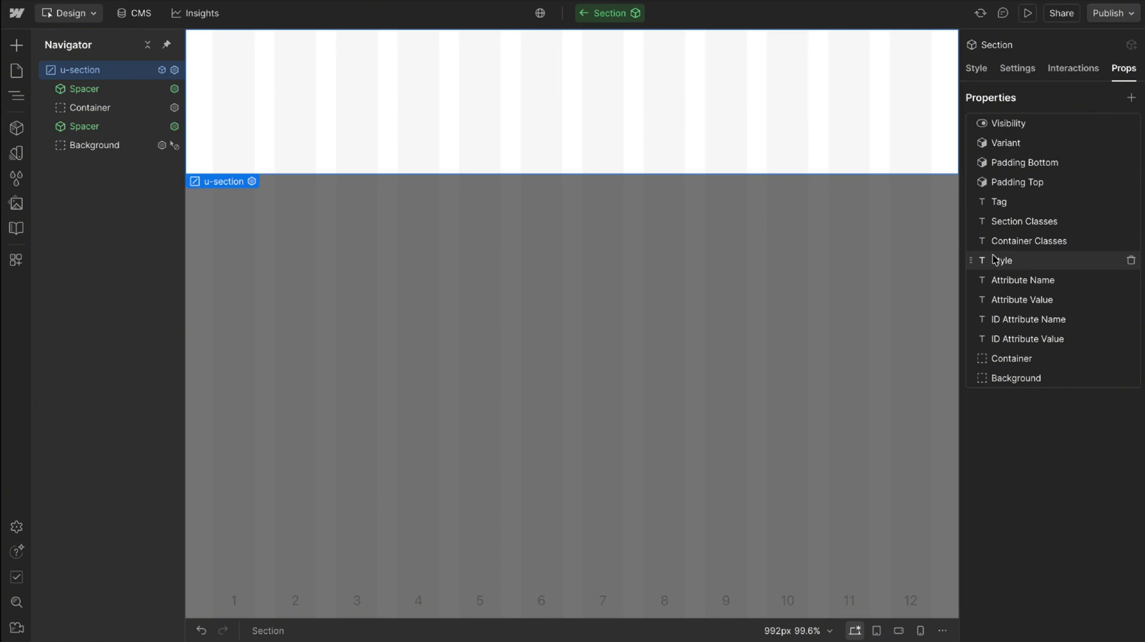
- Reopen the Variant property settings to confirm its new name
{"action": "left_click", "coordinate": [1019, 143]}
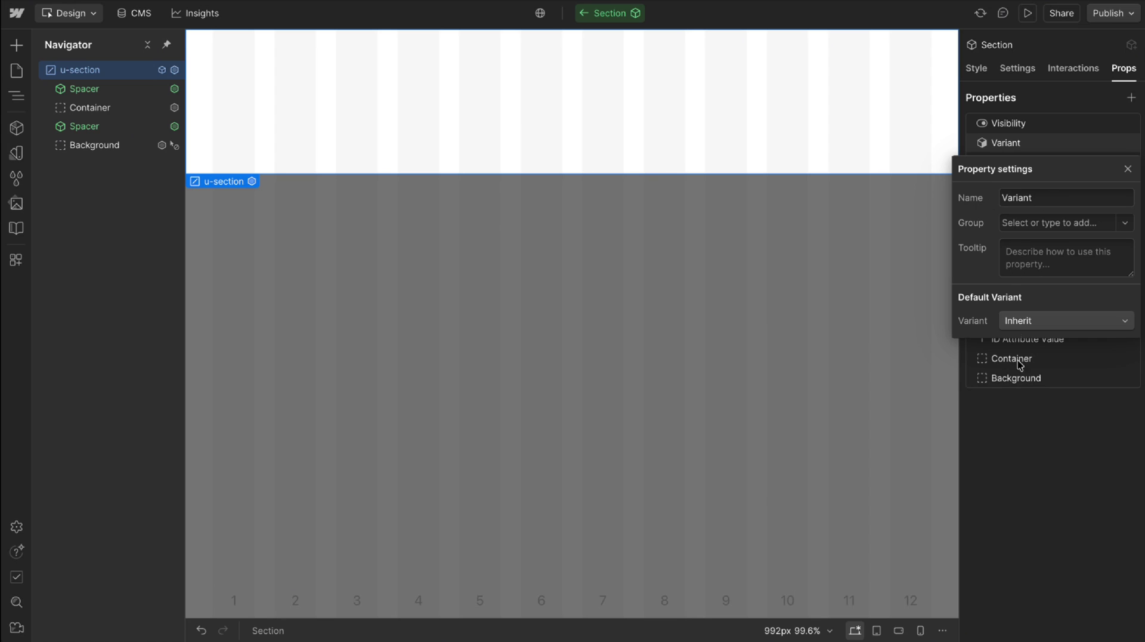
{"action": "left_click", "coordinate": [1035, 197]}
{"action": "double_click", "coordinate": [1020, 199]}
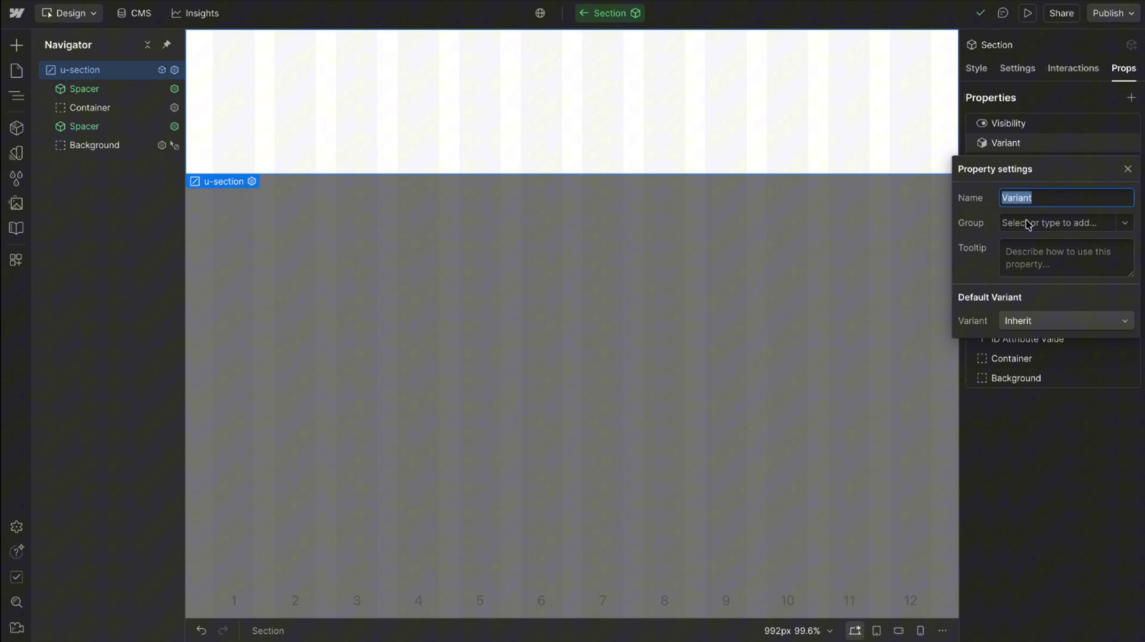
{"action": "left_click", "coordinate": [1061, 499]}
- Reopen the Section component and select its upper Spacer
{"action": "left_click", "coordinate": [587, 12]}
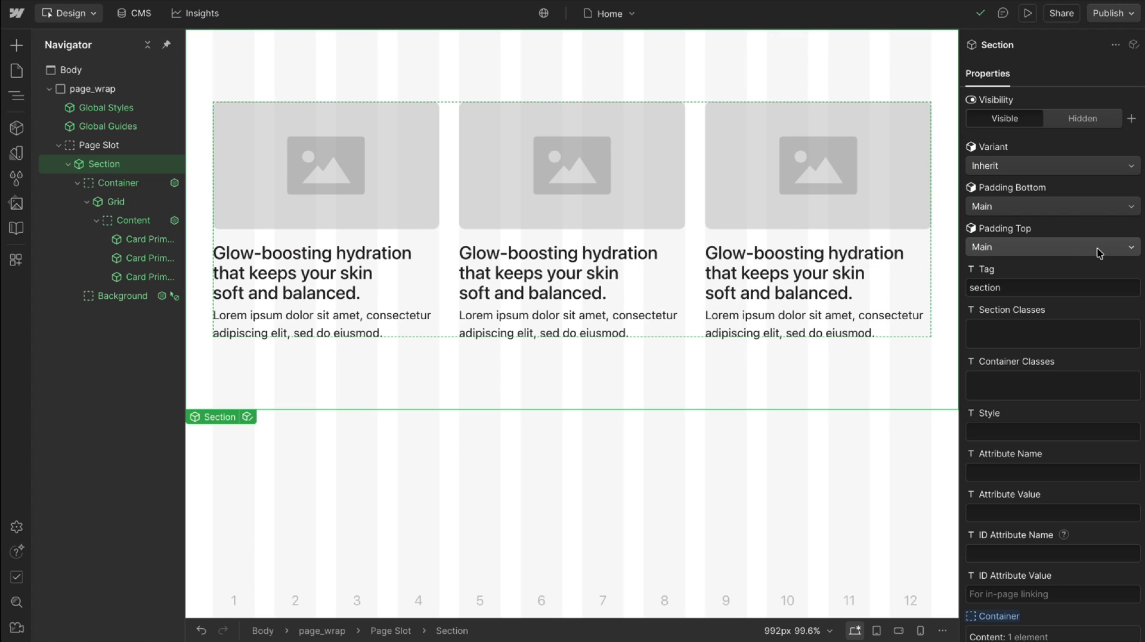
{"action": "left_click", "coordinate": [174, 163]}
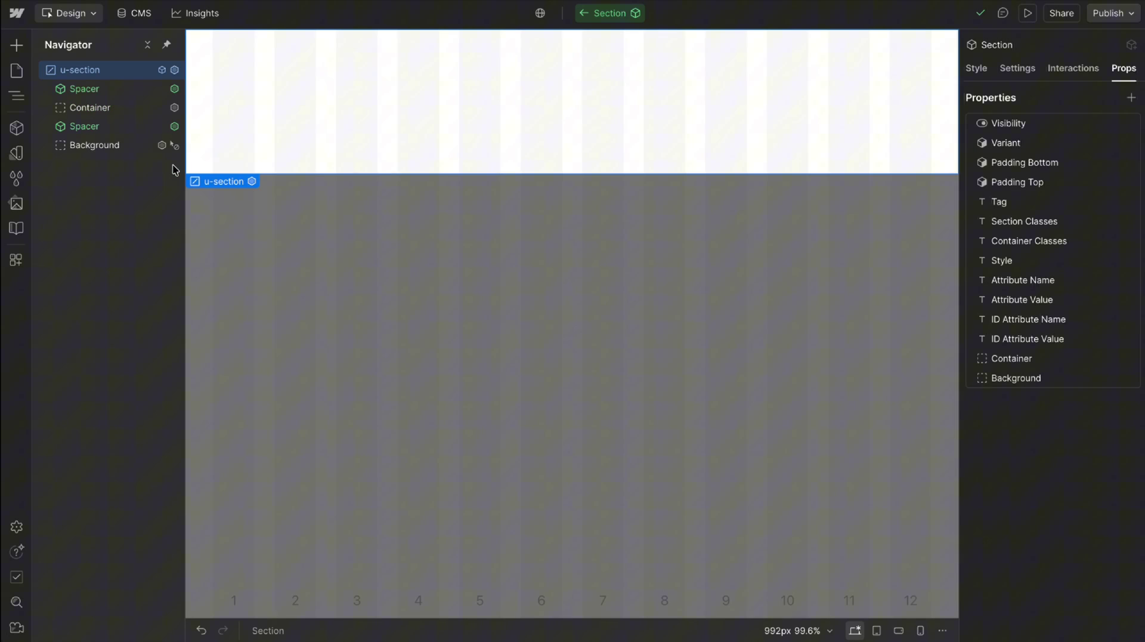
{"action": "left_click", "coordinate": [128, 92]}
- Check the Spacer component's Variant property, then return to Section editing
{"action": "left_click", "coordinate": [175, 89]}
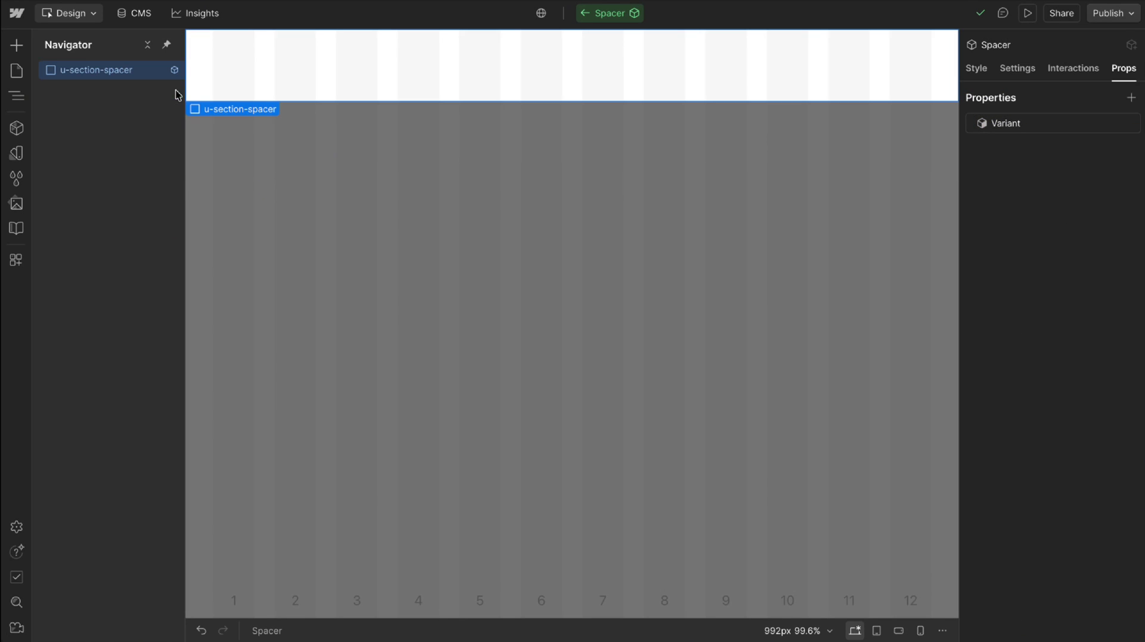
{"action": "left_click", "coordinate": [1038, 121]}
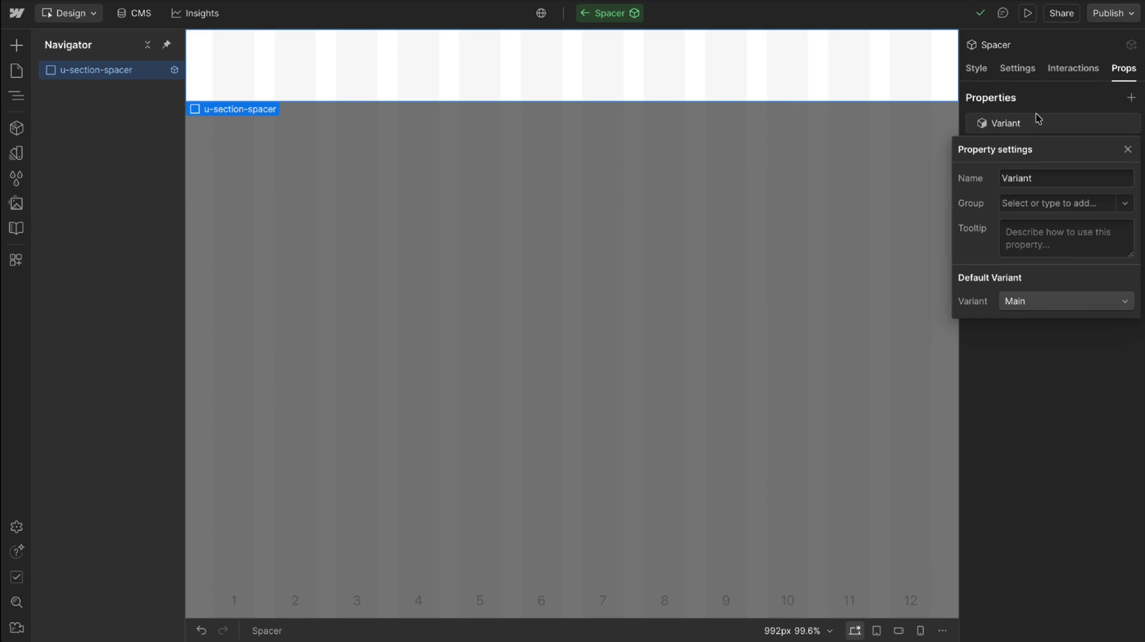
{"action": "left_click", "coordinate": [1046, 180]}
{"action": "left_click", "coordinate": [583, 13]}
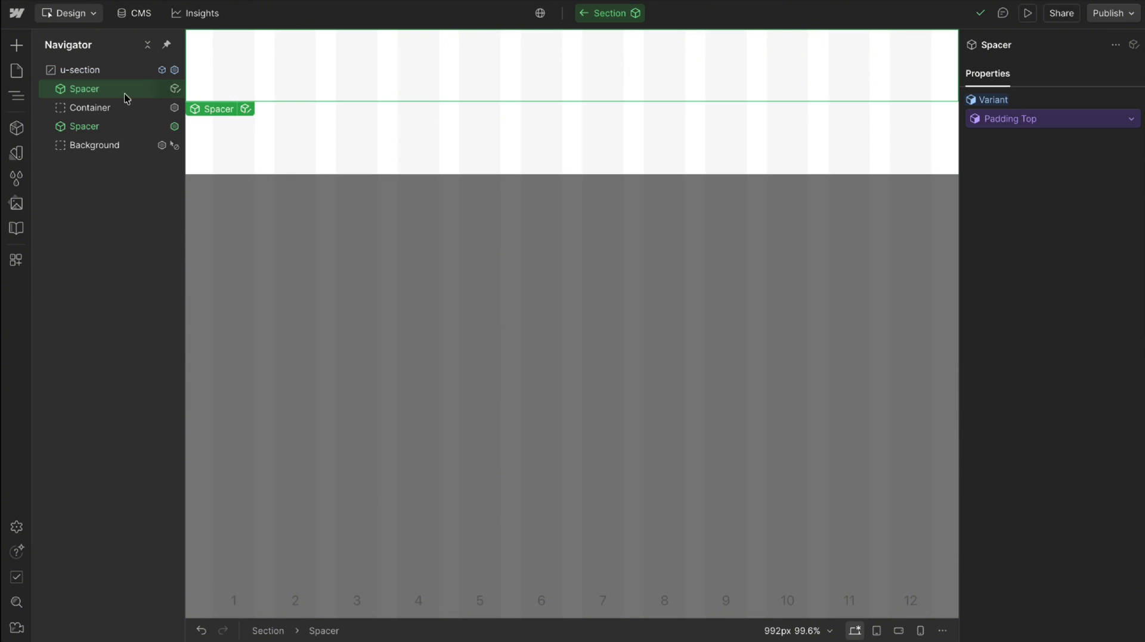
- Reset the upper Spacer's Variant and connect it to Padding Top, then check the lower Spacer
{"action": "left_click", "coordinate": [992, 100]}
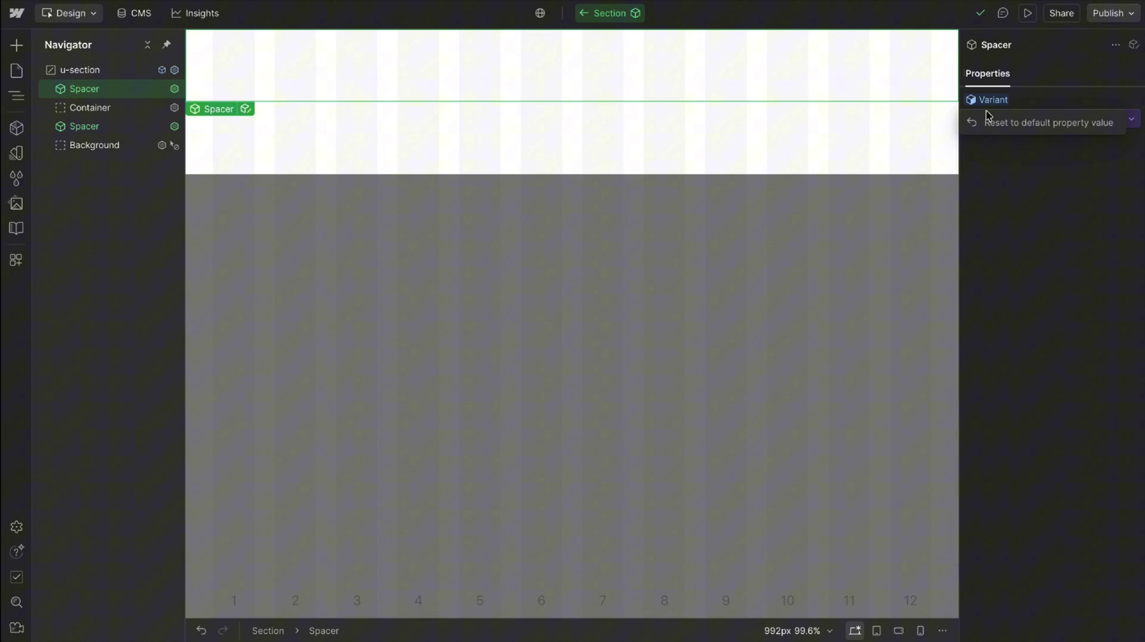
{"action": "left_click", "coordinate": [987, 121]}
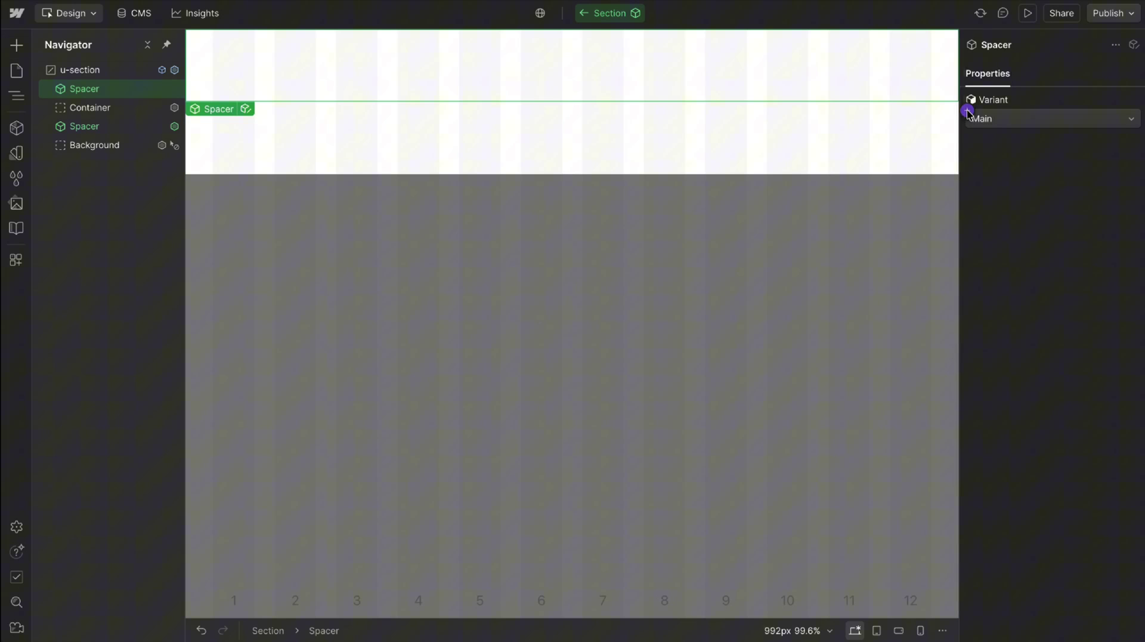
{"action": "left_click", "coordinate": [967, 110]}
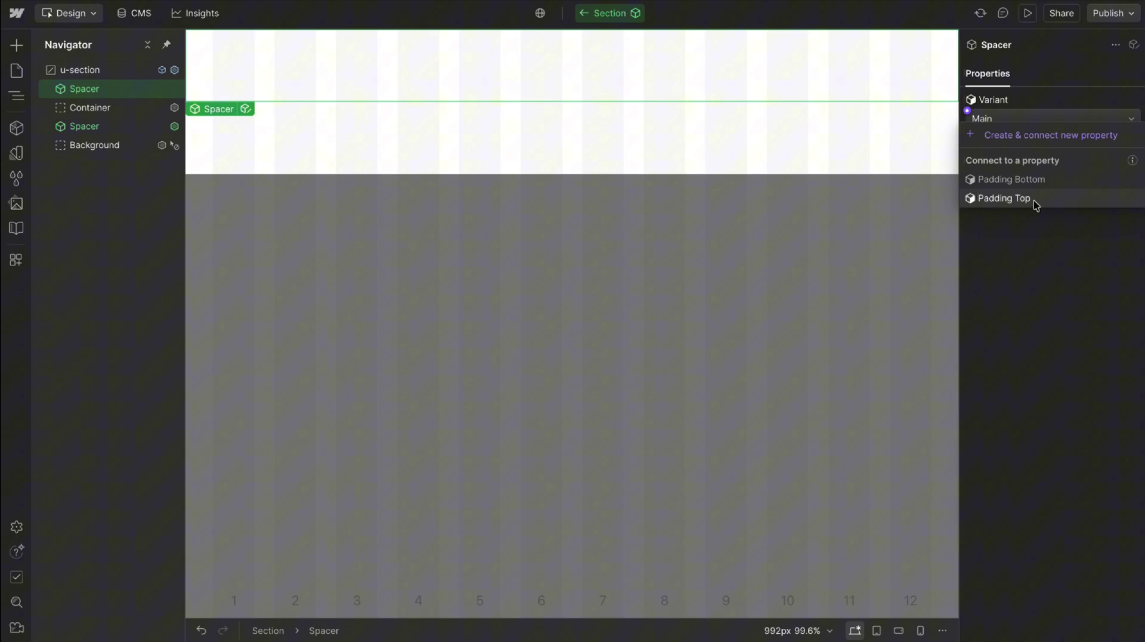
{"action": "left_click", "coordinate": [1009, 200]}
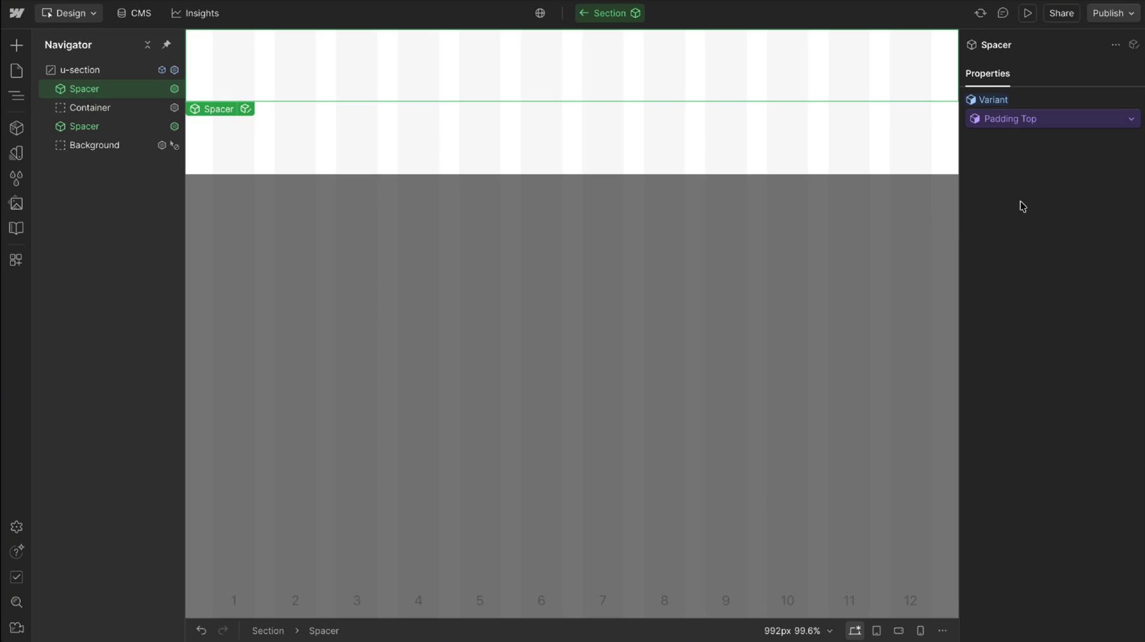
{"action": "left_click", "coordinate": [80, 126]}
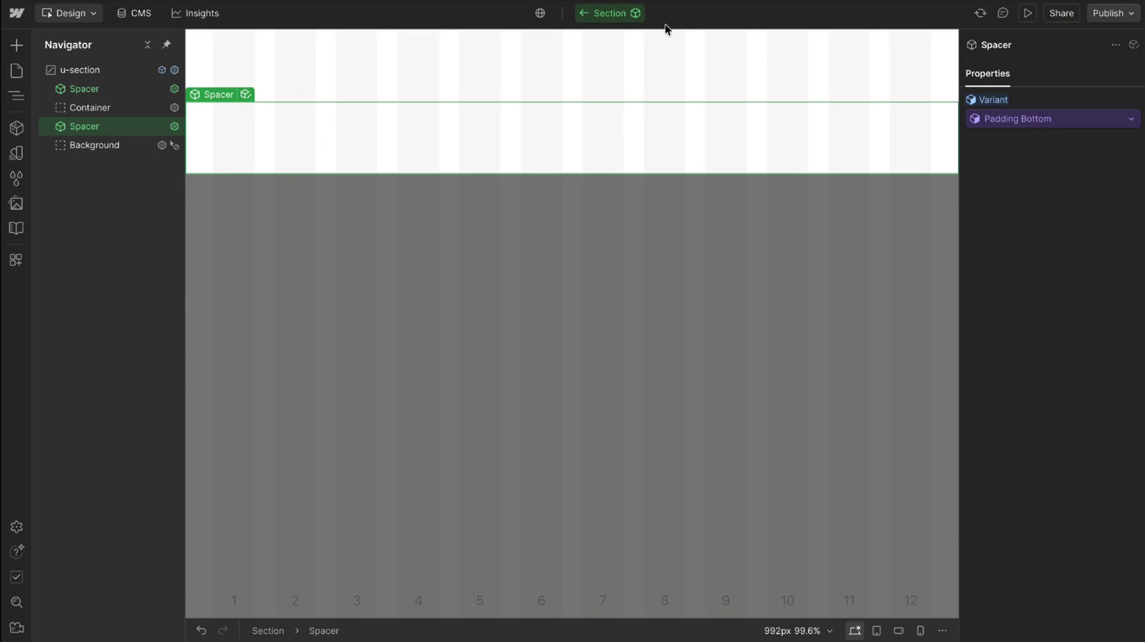
- Insert the Layout component into the Container on the Home page
{"action": "left_click", "coordinate": [584, 13]}
{"action": "key", "text": "ctrl+k"}
{"action": "type", "text": "layou"}
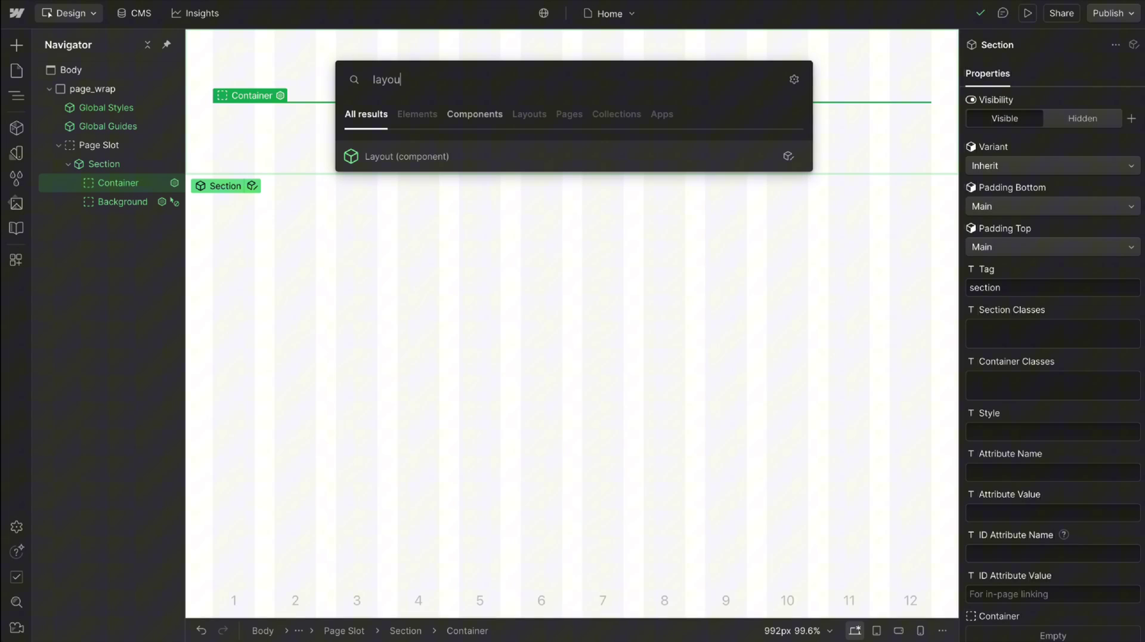
{"action": "key", "text": "Return"}
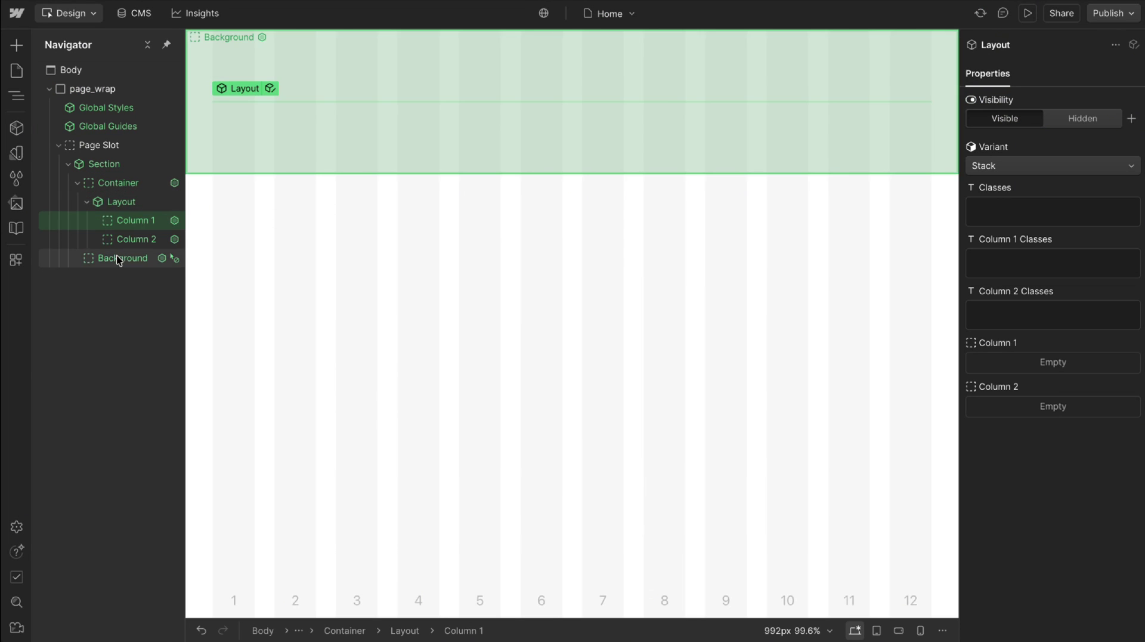
- Add a Typography Heading and a Typography Paragraph to Column 1
{"action": "key", "text": "ctrl+k"}
{"action": "type", "text": "hea"}
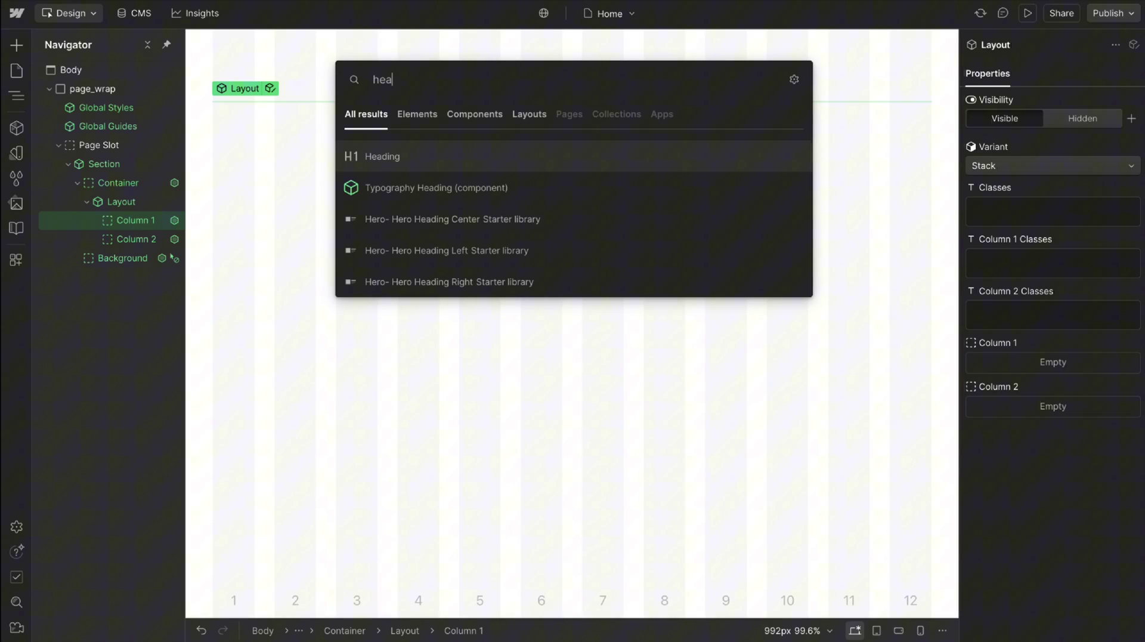
{"action": "type", "text": "d"}
{"action": "key", "text": "Down"}
{"action": "key", "text": "Return"}
{"action": "key", "text": "ctrl+k"}
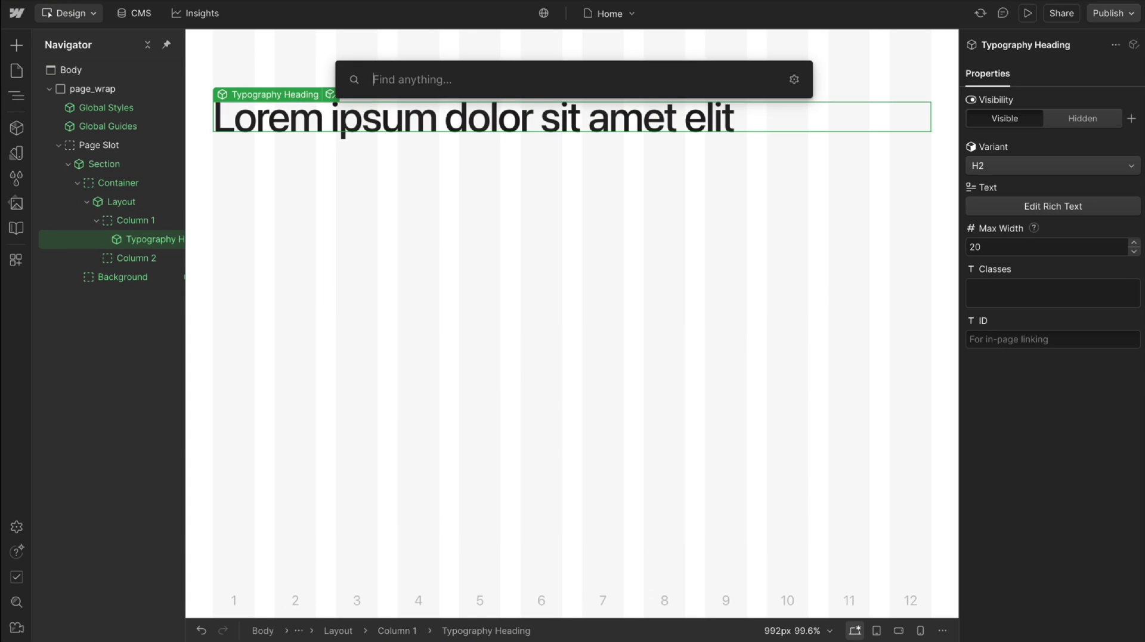
{"action": "type", "text": "para"}
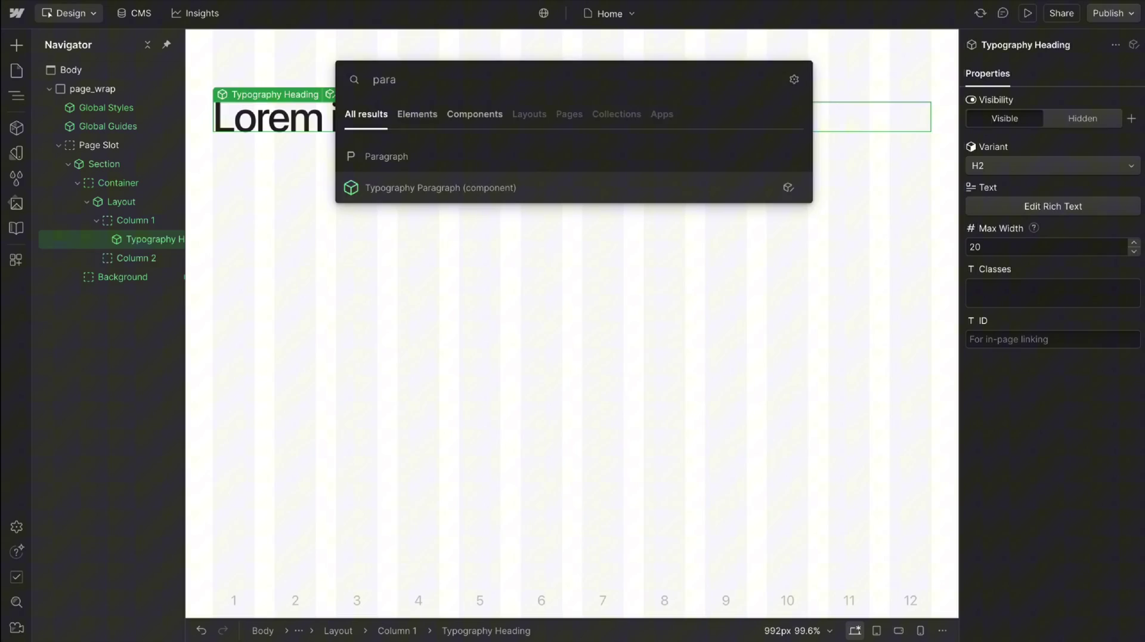
{"action": "key", "text": "Return"}
- Add a Button Wrapper containing Button Main under the paragraph
{"action": "key", "text": "ctrl+k"}
{"action": "type", "text": "bu"}
{"action": "key", "text": "Down"}
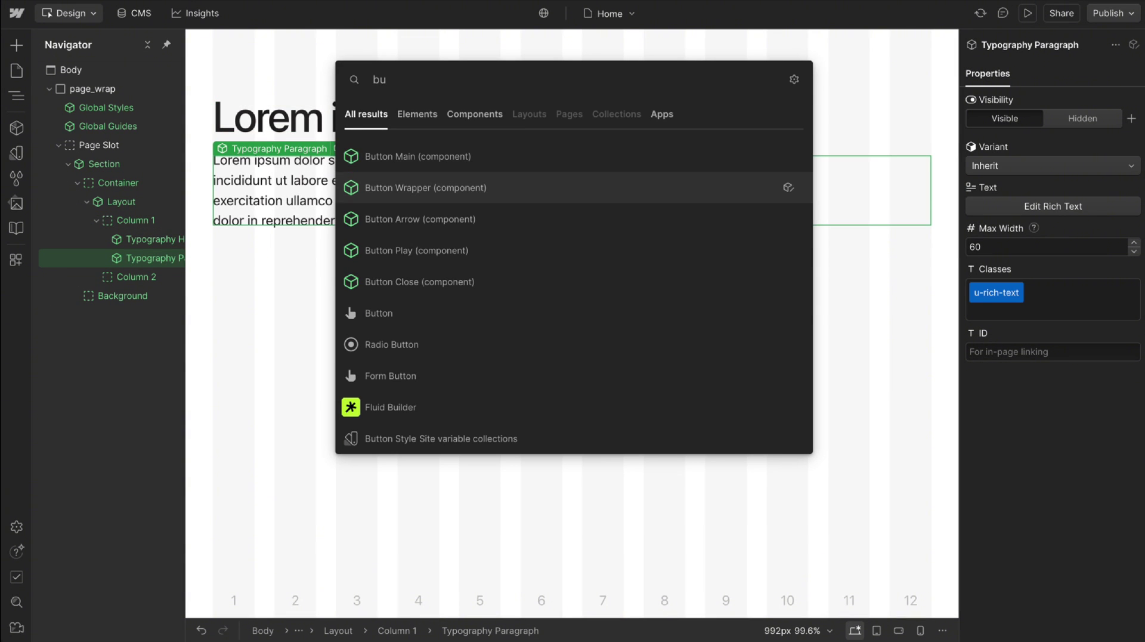
{"action": "key", "text": "Return"}
{"action": "key", "text": "ctrl+k"}
{"action": "type", "text": "bu"}
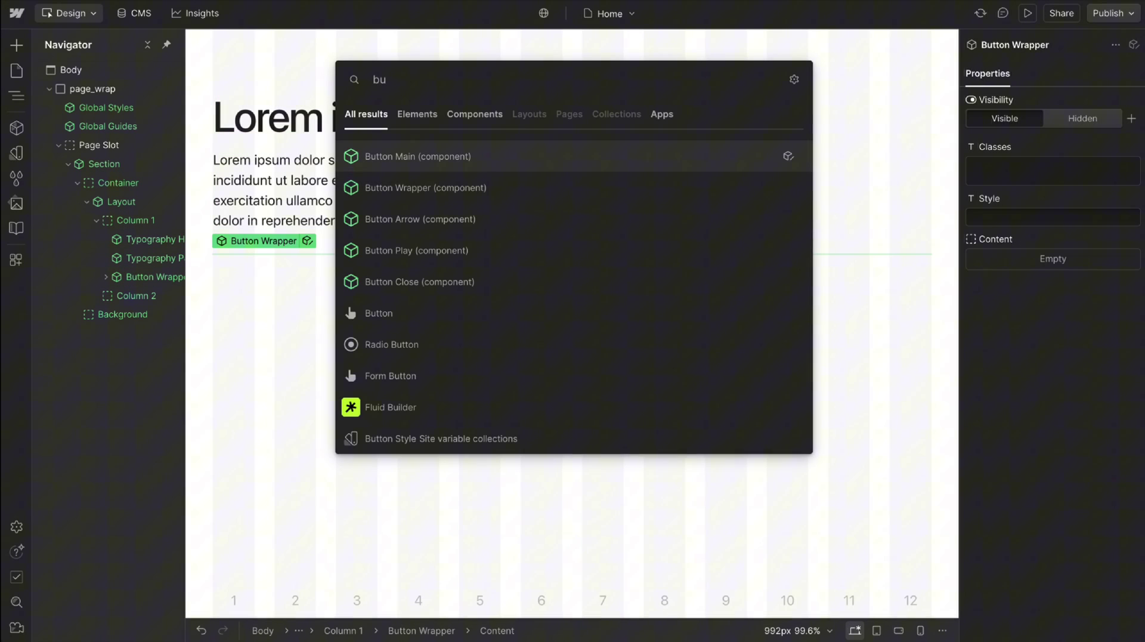
{"action": "key", "text": "Return"}
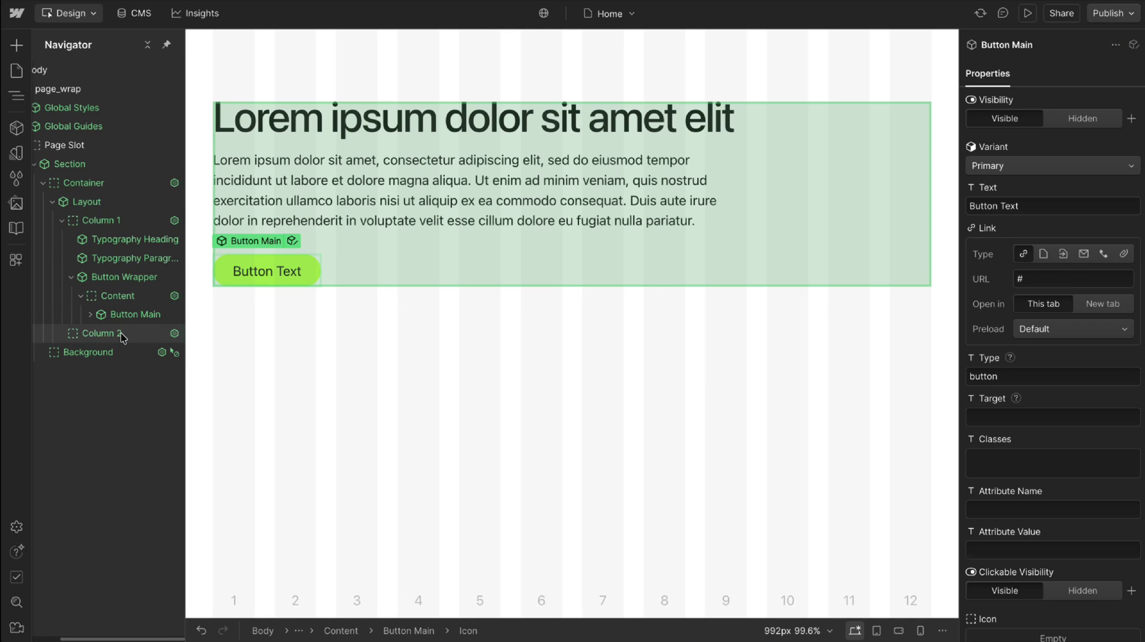
- Add a visual to Column 2 and fill it with the dark green image
{"action": "left_click", "coordinate": [120, 331]}
{"action": "key", "text": "ctrl+k"}
{"action": "type", "text": "v"}
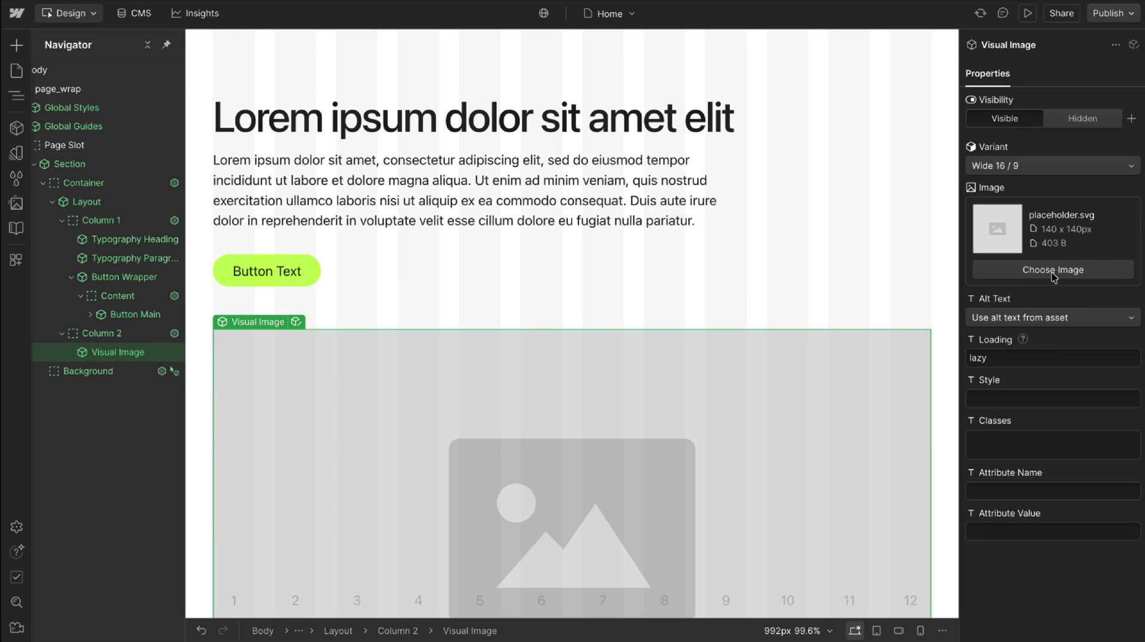
{"action": "left_click", "coordinate": [1053, 275]}
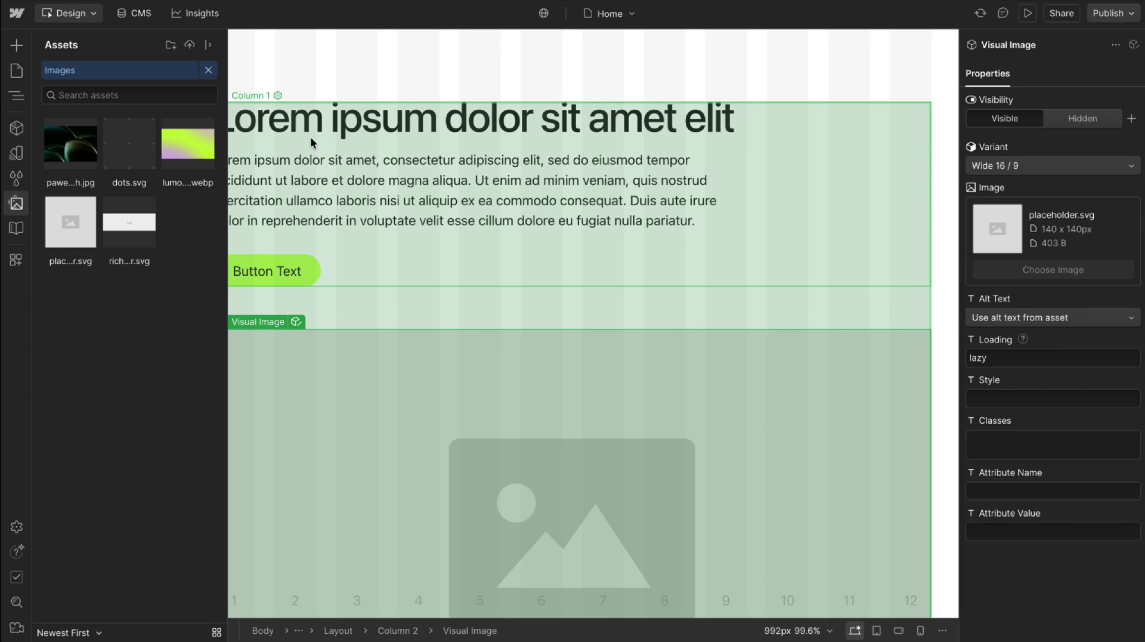
{"action": "left_click", "coordinate": [121, 158]}
{"action": "left_click", "coordinate": [504, 308]}
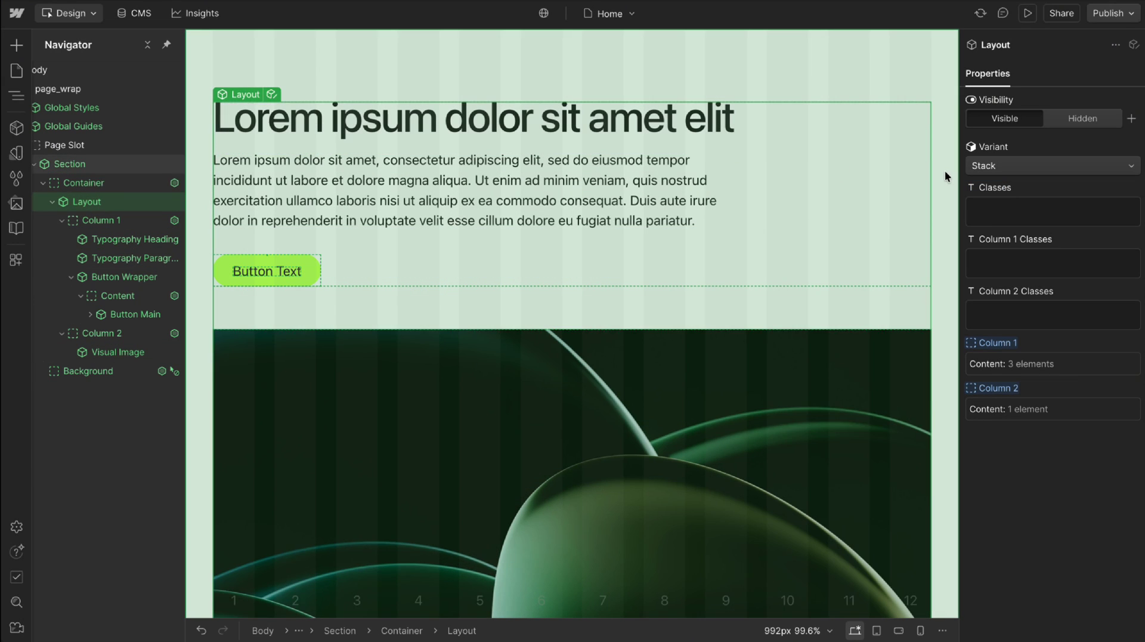
- Set the Layout's Variant to Card and open the Layout component for editing
{"action": "left_click", "coordinate": [1007, 169]}
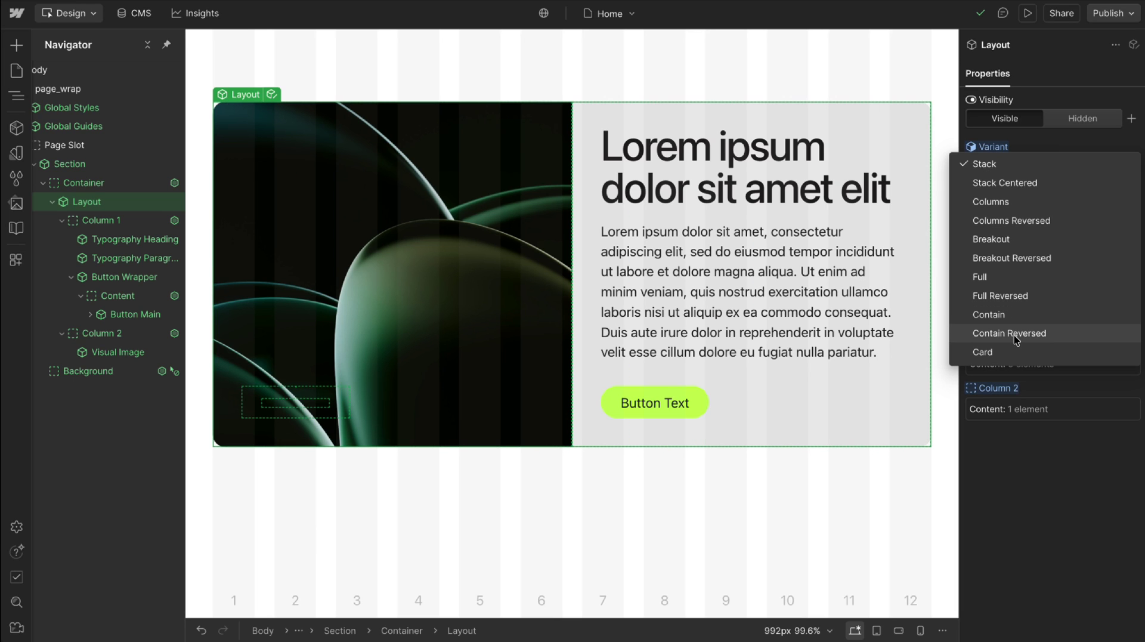
{"action": "left_click", "coordinate": [998, 354]}
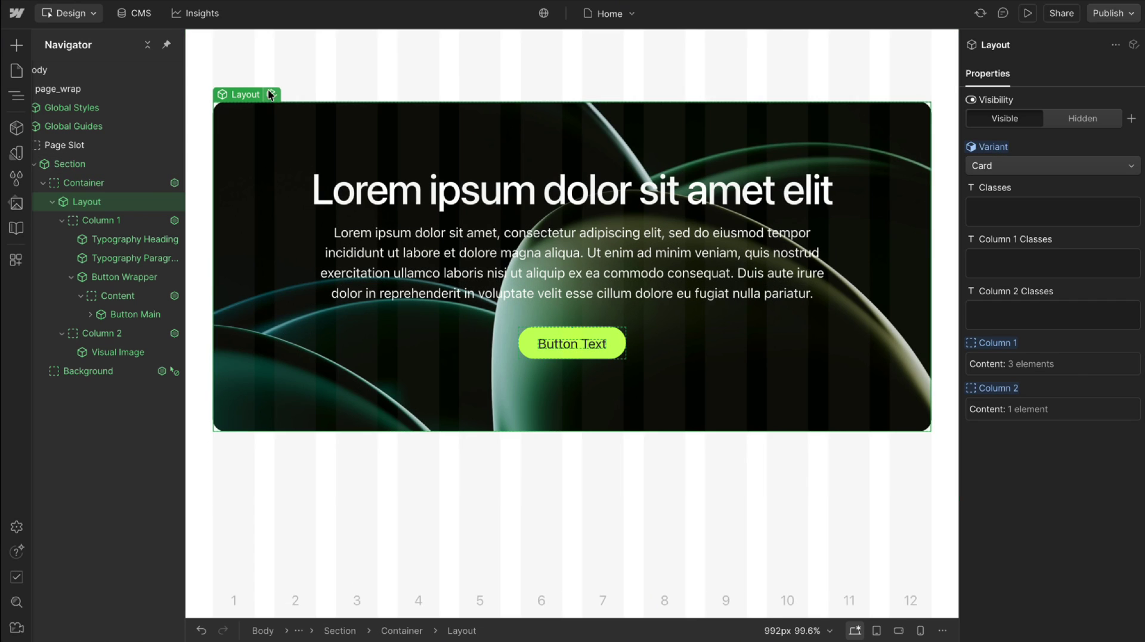
{"action": "left_click", "coordinate": [268, 96]}
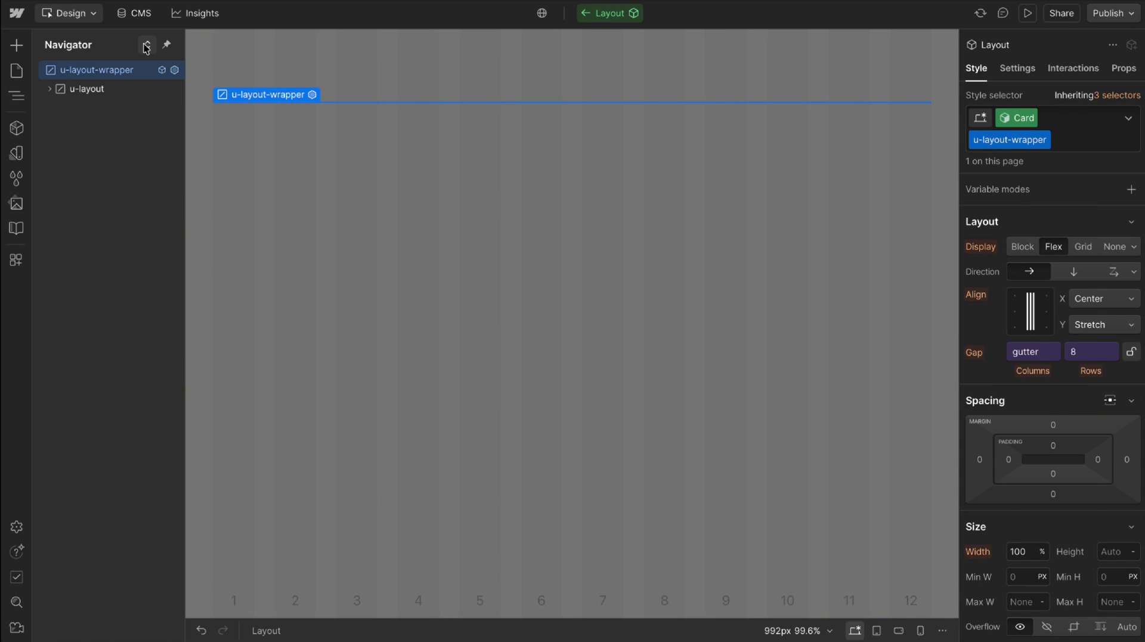
- Inspect the styles of the Layout's Column 1 and Column 2
{"action": "left_click", "coordinate": [49, 88]}
{"action": "left_click", "coordinate": [122, 109]}
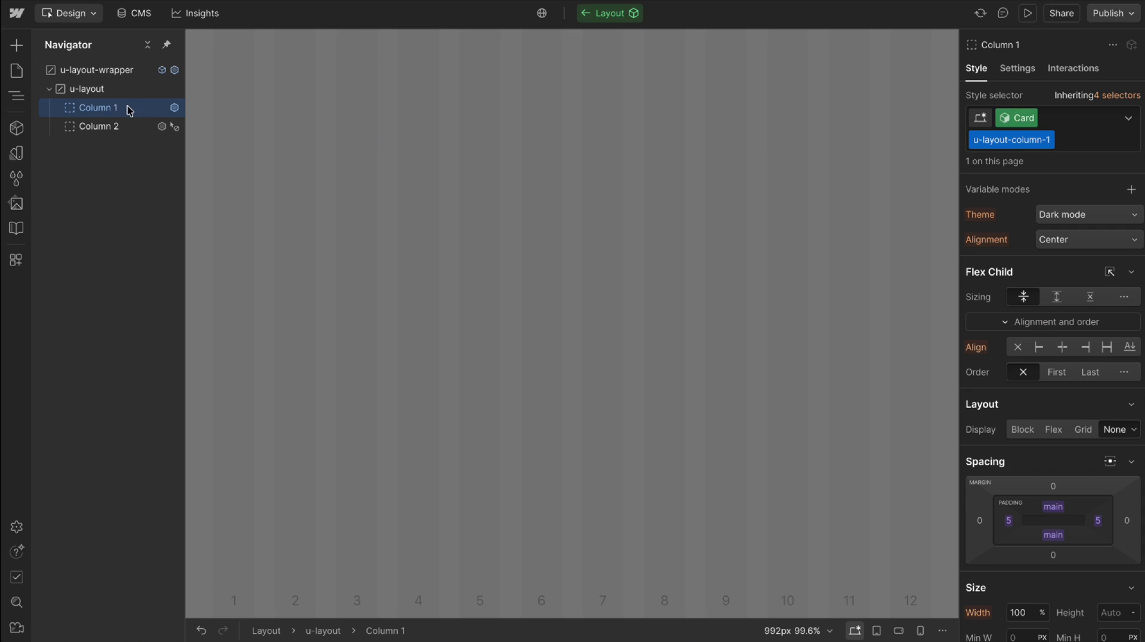
{"action": "scroll", "coordinate": [1043, 429], "scroll_direction": "down", "scroll_amount": 3}
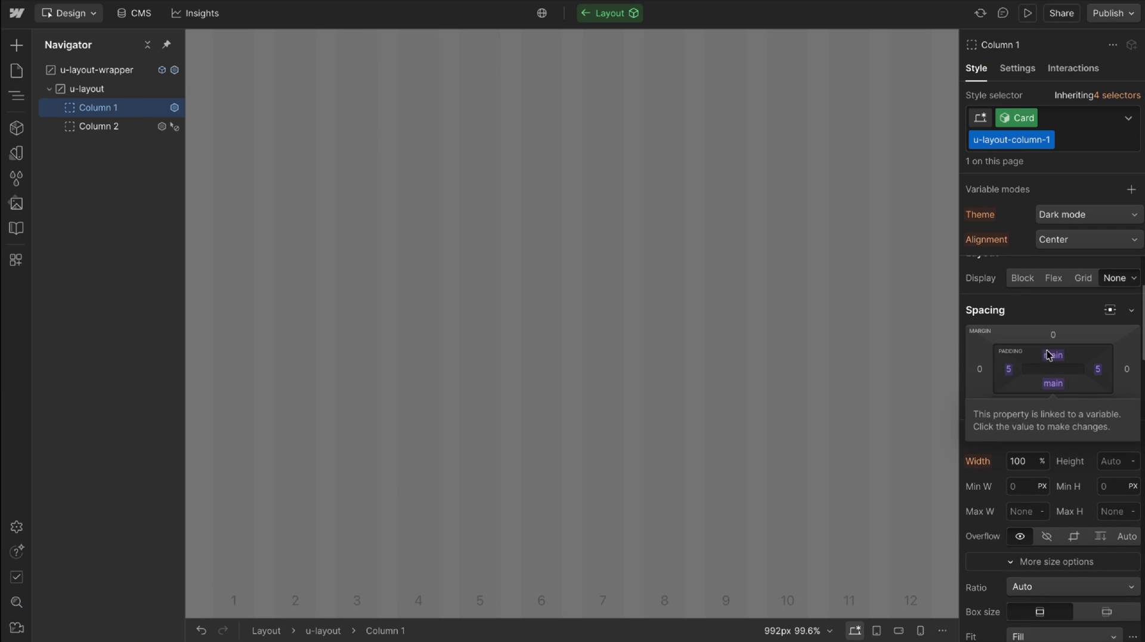
{"action": "left_click", "coordinate": [86, 126]}
{"action": "scroll", "coordinate": [1037, 468], "scroll_direction": "down", "scroll_amount": 5}
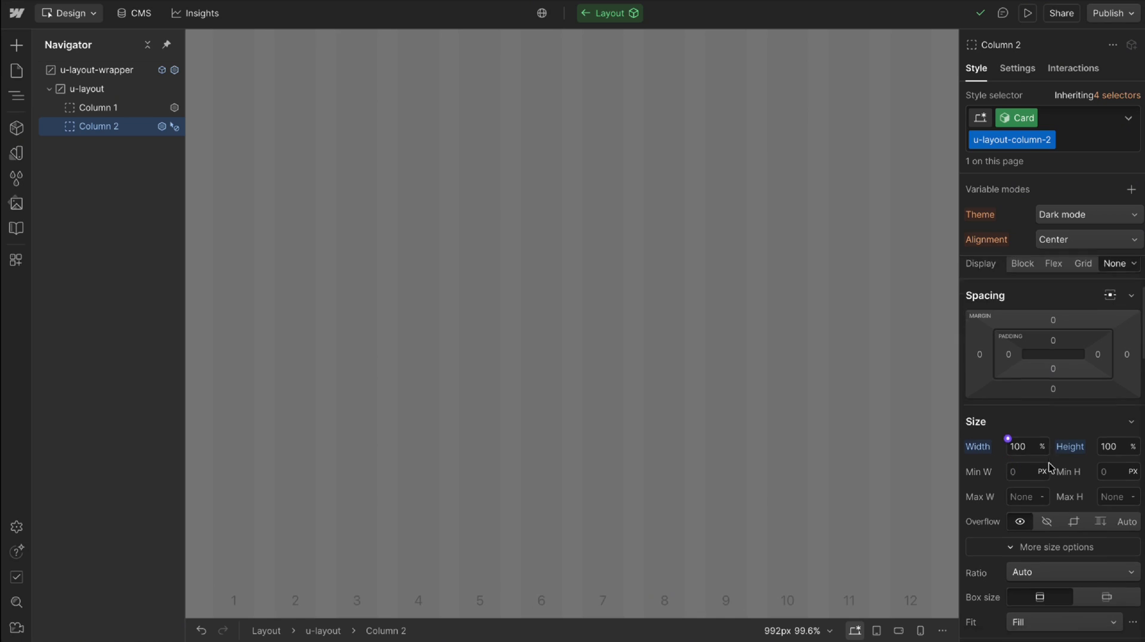
{"action": "scroll", "coordinate": [1051, 467], "scroll_direction": "up", "scroll_amount": 4}
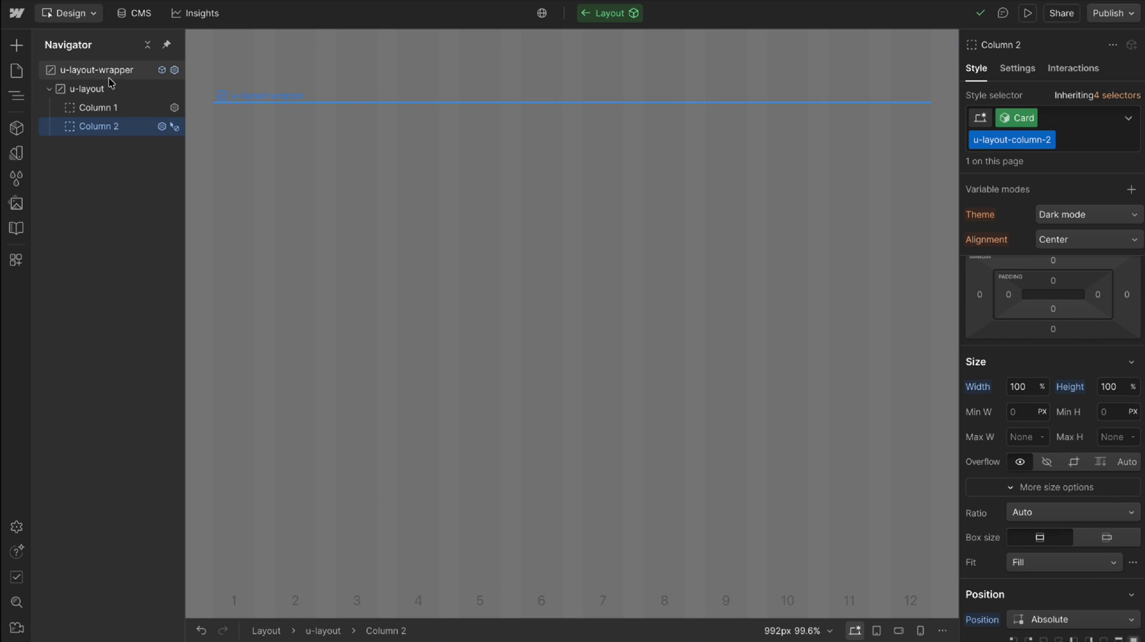
- Review the component's variants, then exit to the Home page and select the Section
{"action": "left_click", "coordinate": [1011, 115]}
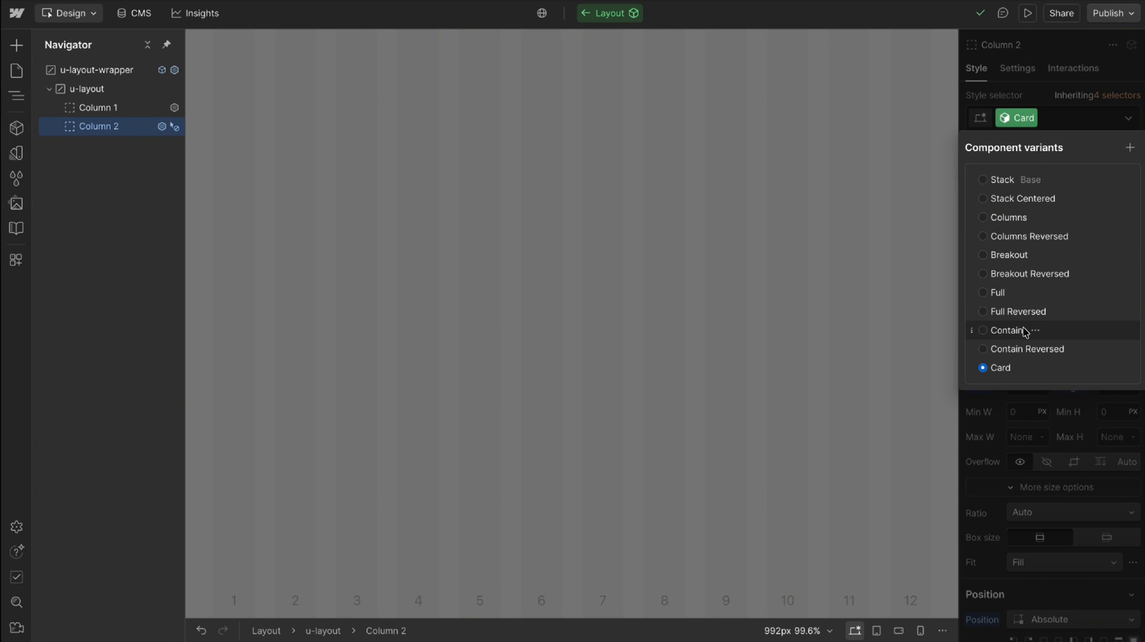
{"action": "left_click", "coordinate": [774, 80]}
{"action": "left_click", "coordinate": [617, 51]}
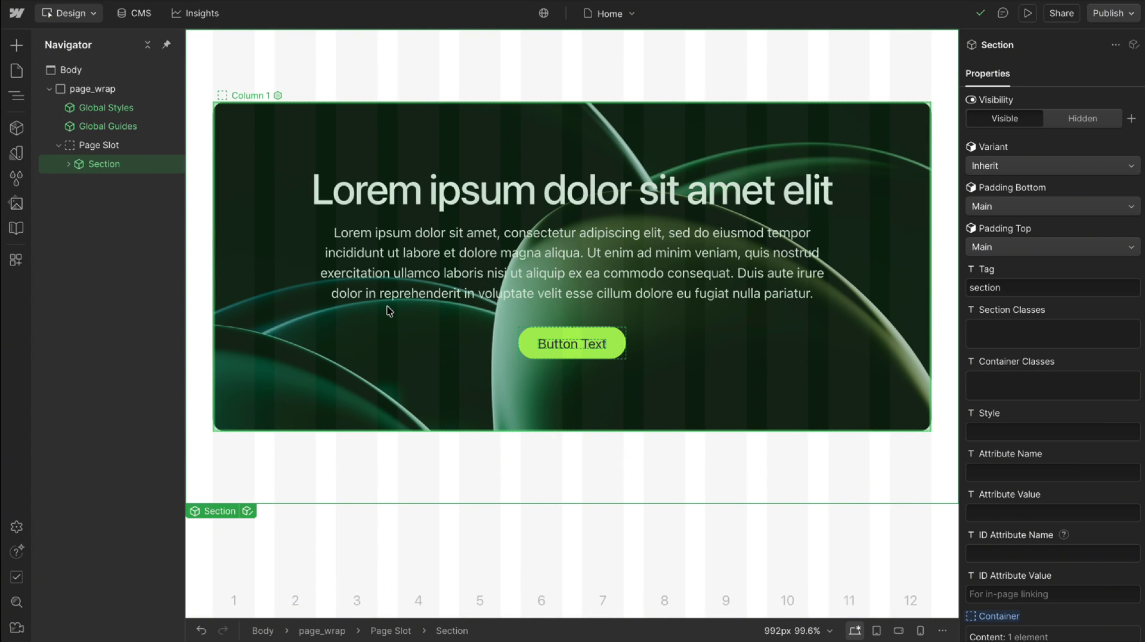
- Drag the Section holding the Card layout out of Page Slot to sit directly above it
{"action": "left_click", "coordinate": [268, 154]}
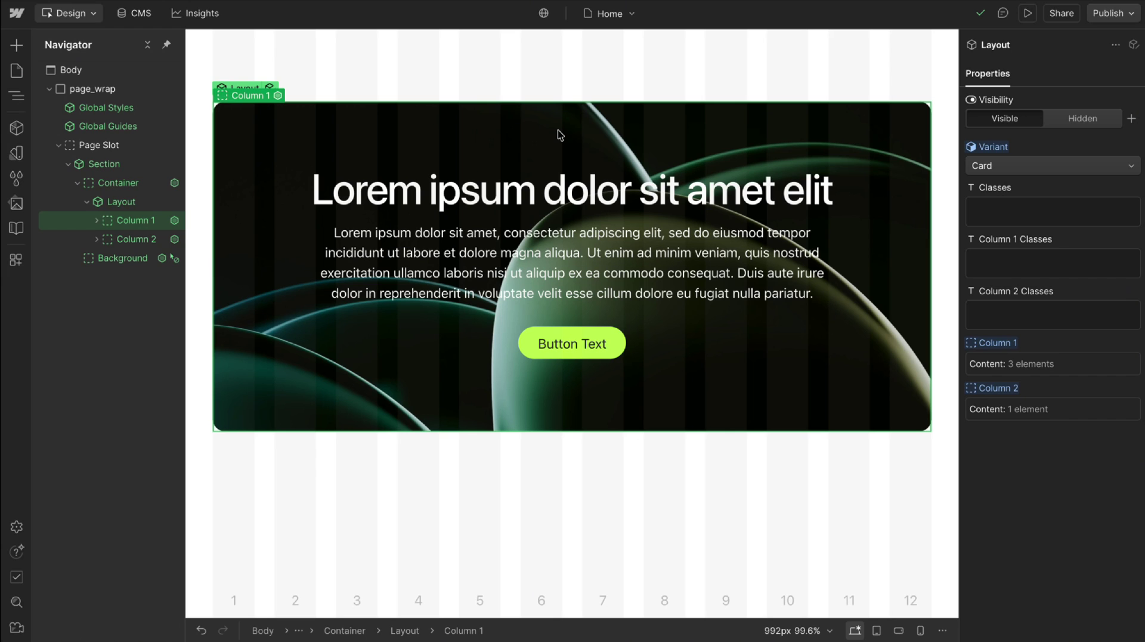
{"action": "left_click", "coordinate": [108, 202]}
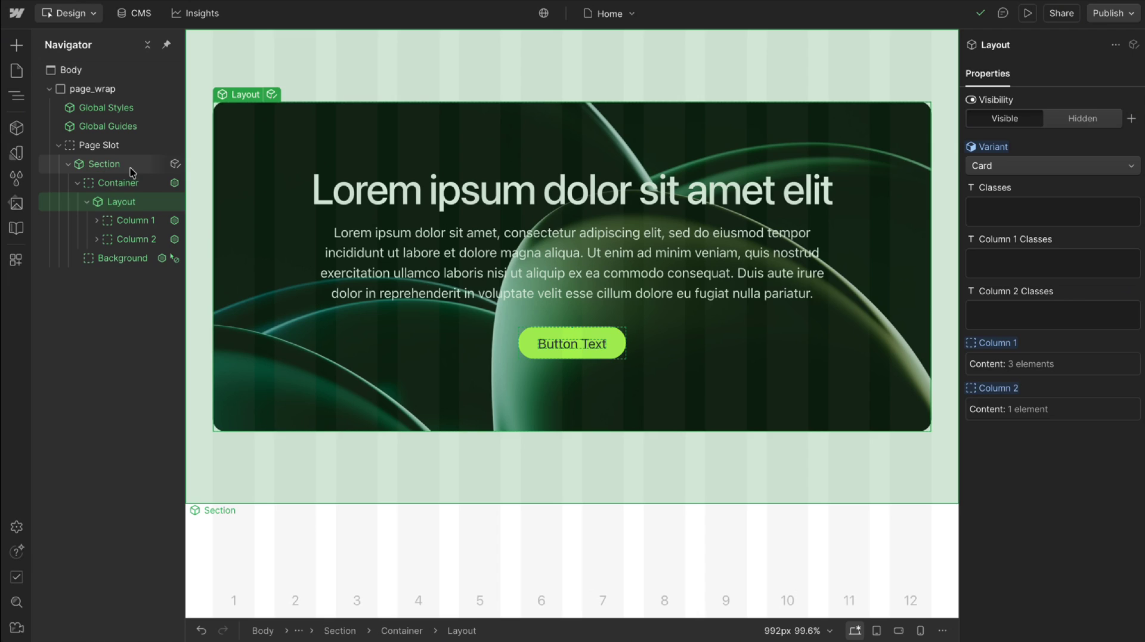
{"action": "left_click_drag", "start_coordinate": [113, 165], "coordinate": [138, 145]}
- Wrap the Section in a new Div block
{"action": "right_click", "coordinate": [137, 145]}
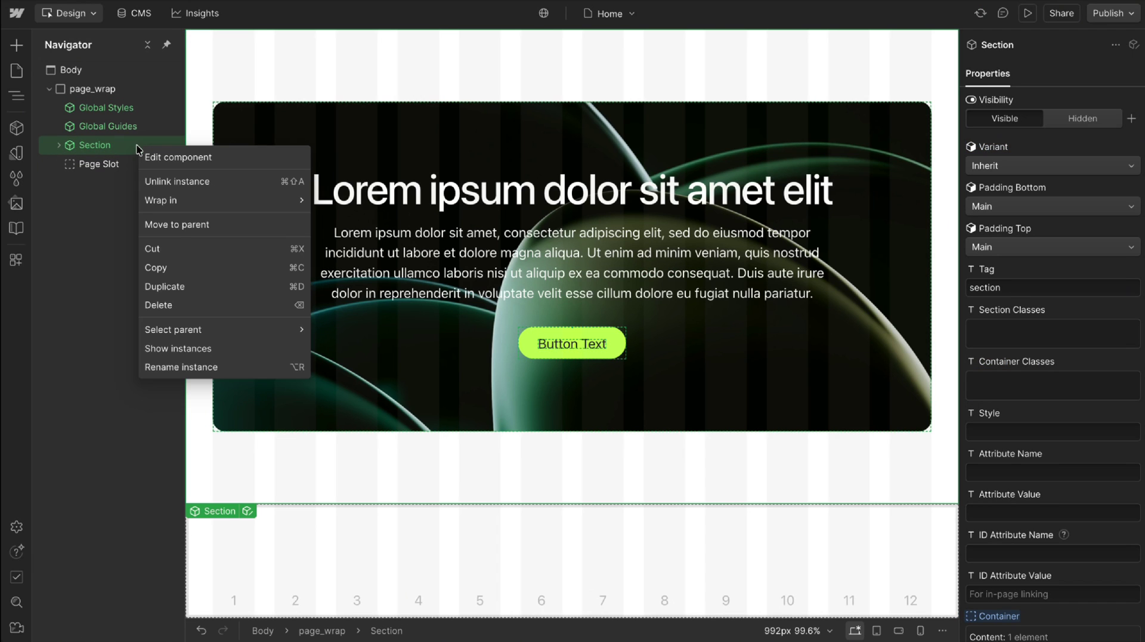
{"action": "mouse_move", "coordinate": [254, 196]}
{"action": "left_click", "coordinate": [358, 201]}
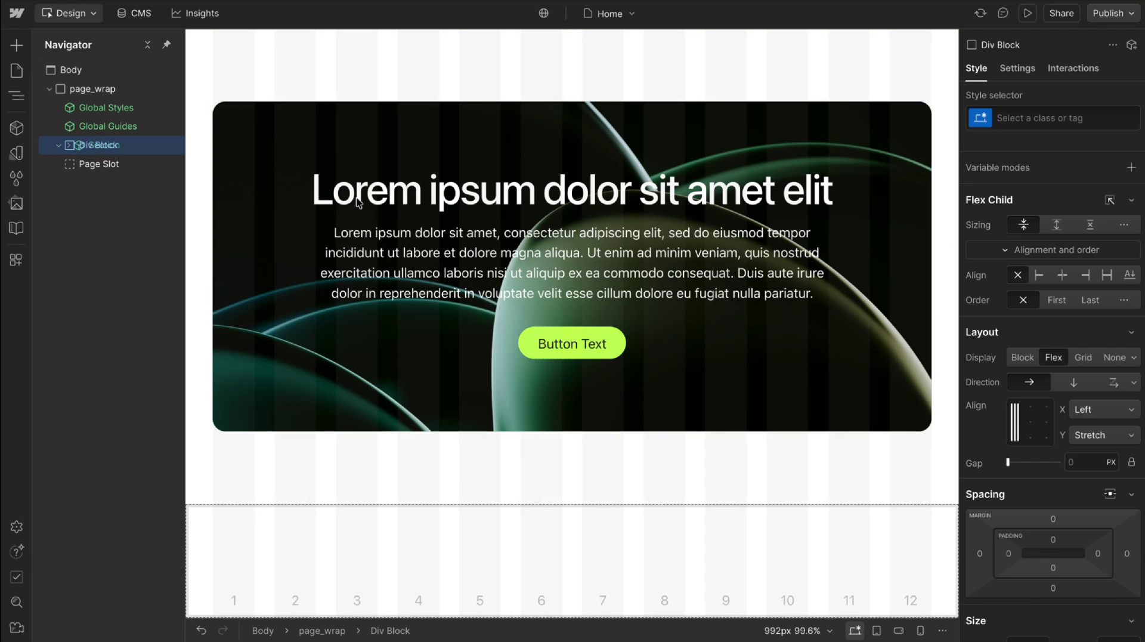
- Create a component from the wrapper named Section CTA in the Section group
{"action": "left_click", "coordinate": [17, 127]}
{"action": "left_click", "coordinate": [208, 44]}
{"action": "type", "text": "Section "}
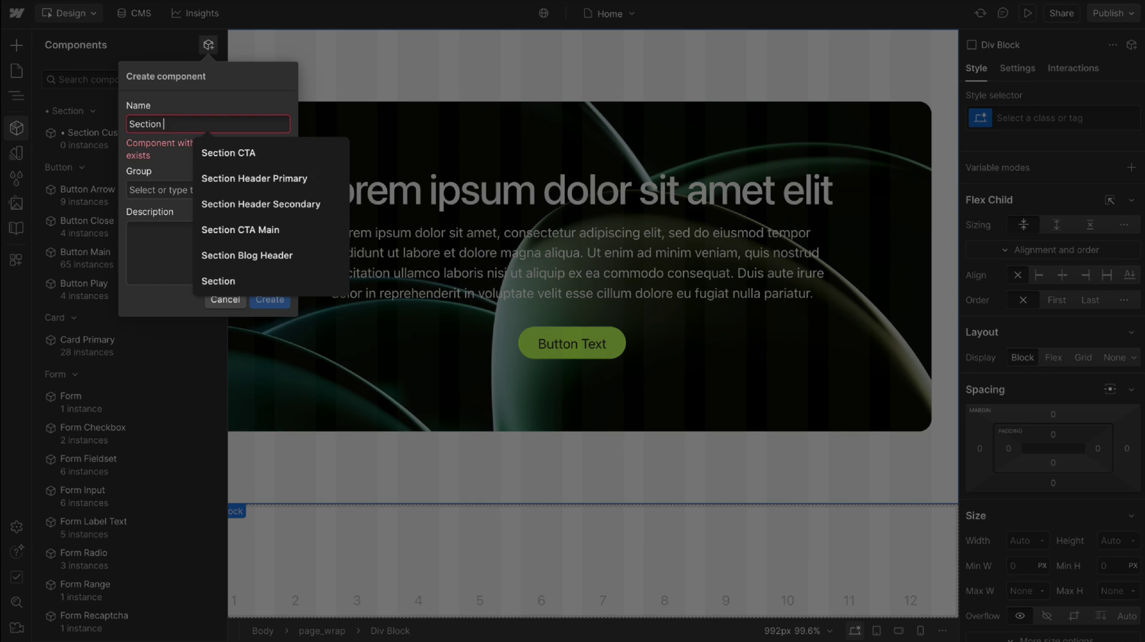
{"action": "type", "text": "CTA"}
{"action": "left_click", "coordinate": [159, 155]}
{"action": "type", "text": "sec"}
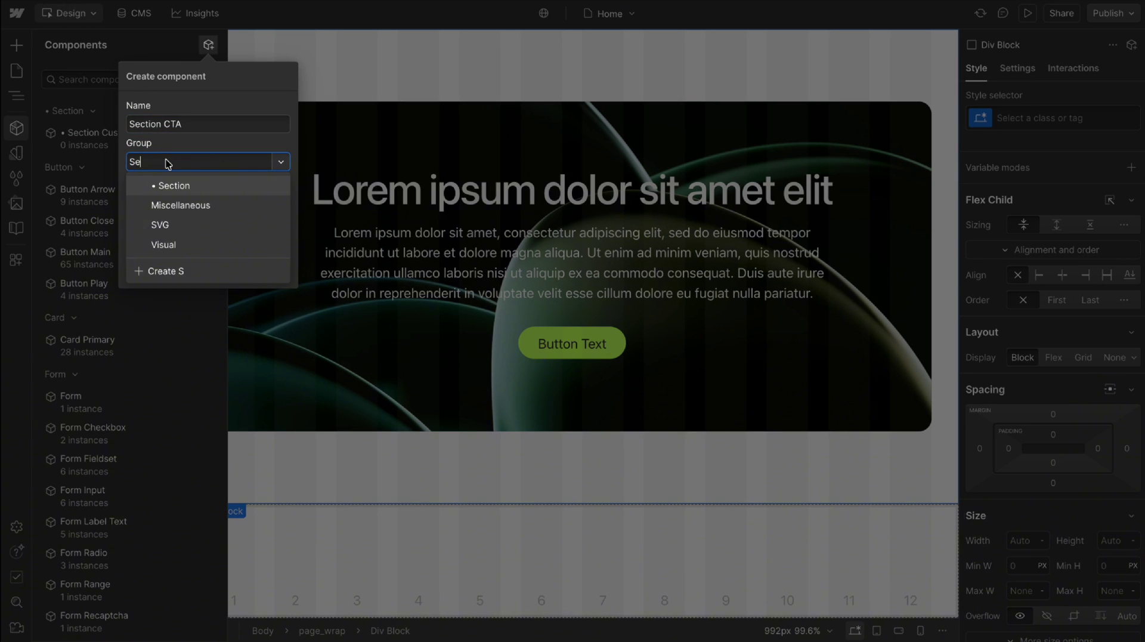
{"action": "left_click", "coordinate": [175, 183]}
{"action": "left_click", "coordinate": [285, 272]}
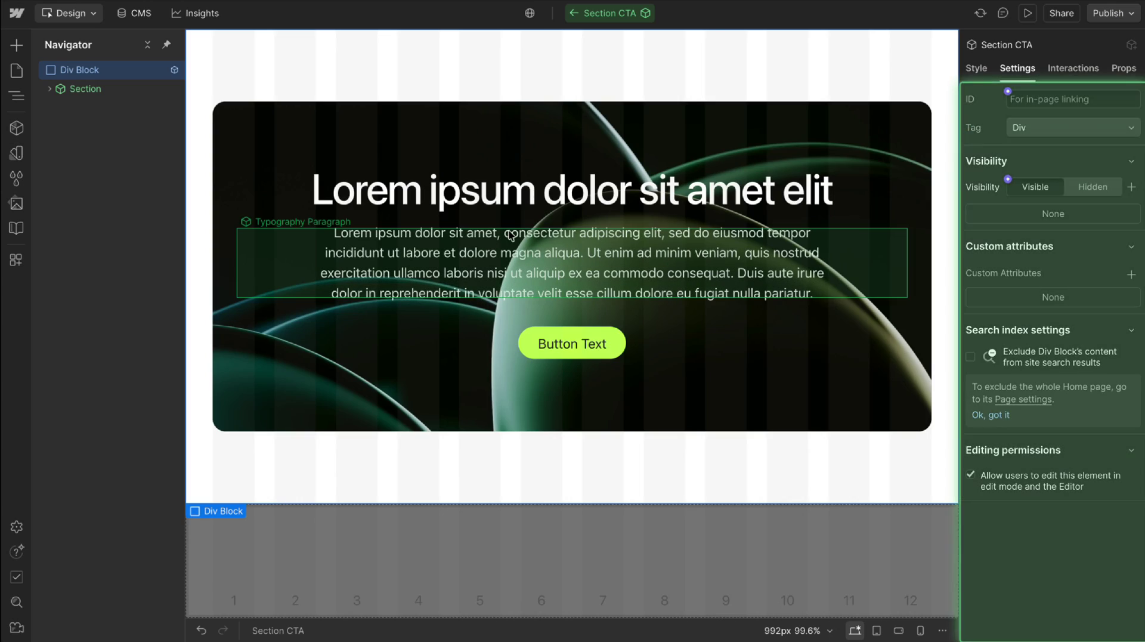
- Select the heading text inside Section CTA, then exit back to the Home page
{"action": "left_click", "coordinate": [502, 196]}
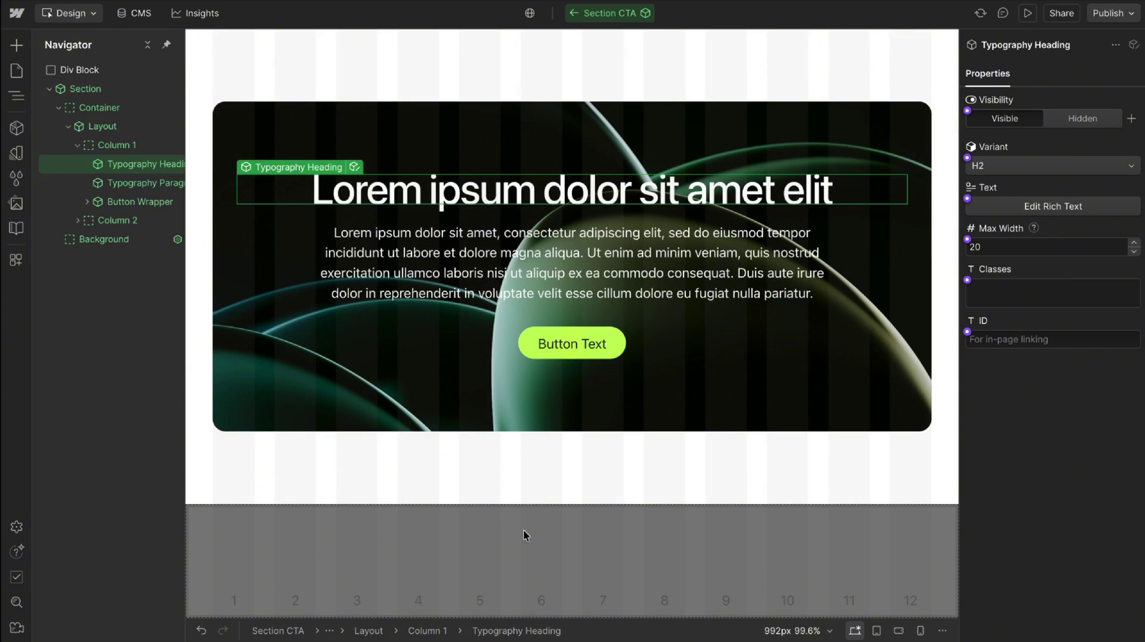
{"action": "left_click_drag", "start_coordinate": [306, 189], "coordinate": [844, 186]}
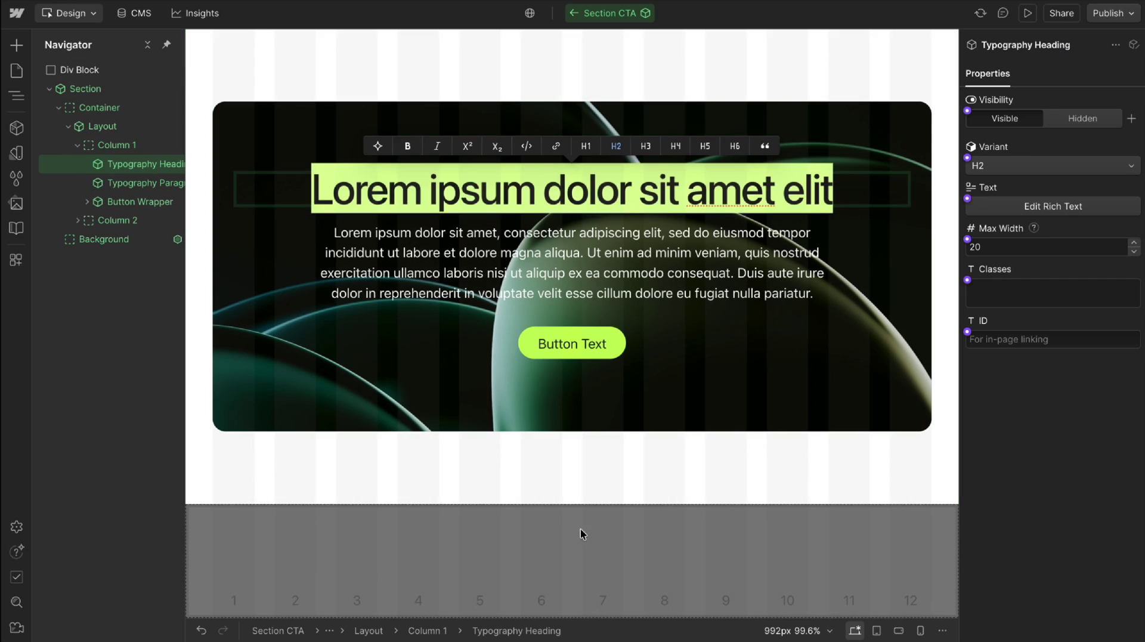
{"action": "left_click", "coordinate": [582, 531]}
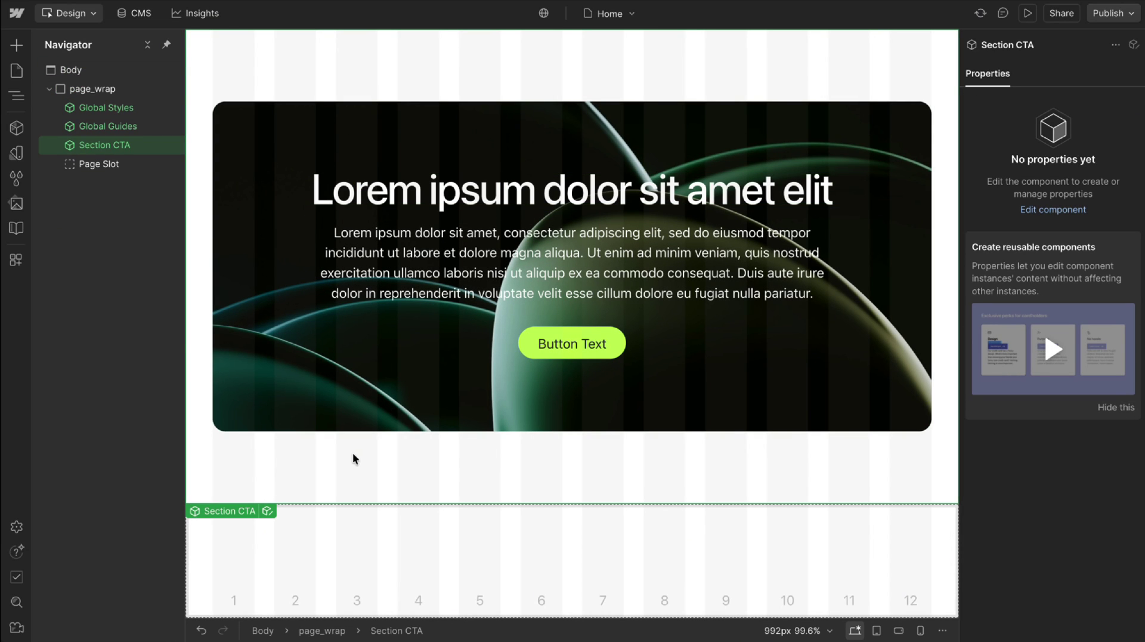
- Add an empty Section to Page Slot through Quick Find
{"action": "left_click", "coordinate": [99, 163]}
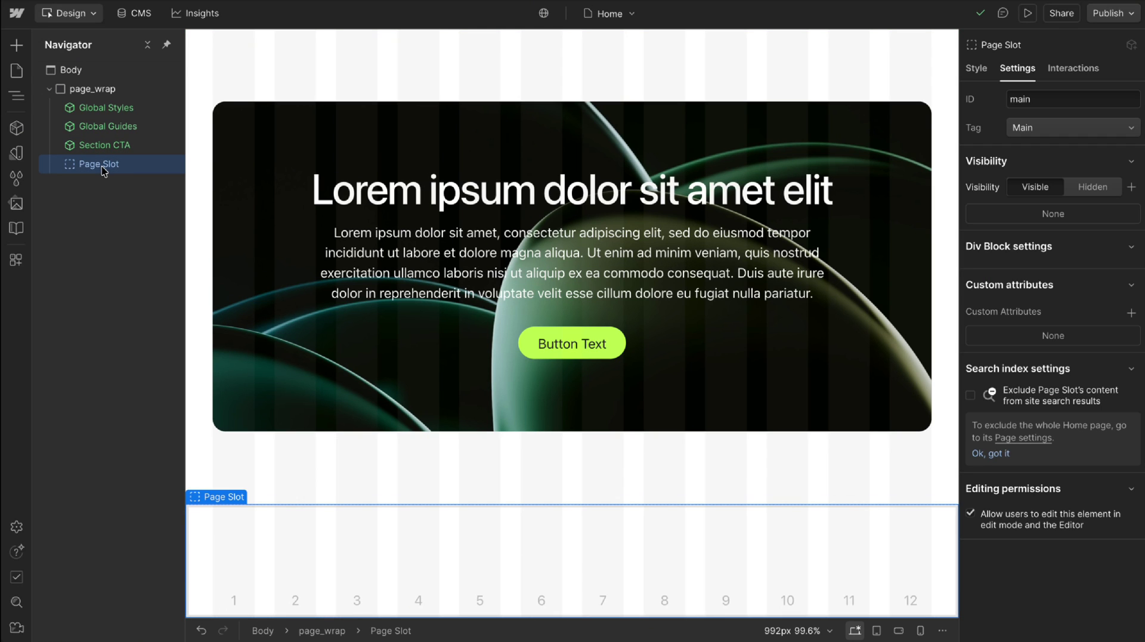
{"action": "key", "text": "ctrl+k"}
{"action": "type", "text": "sec"}
{"action": "left_click", "coordinate": [465, 161]}
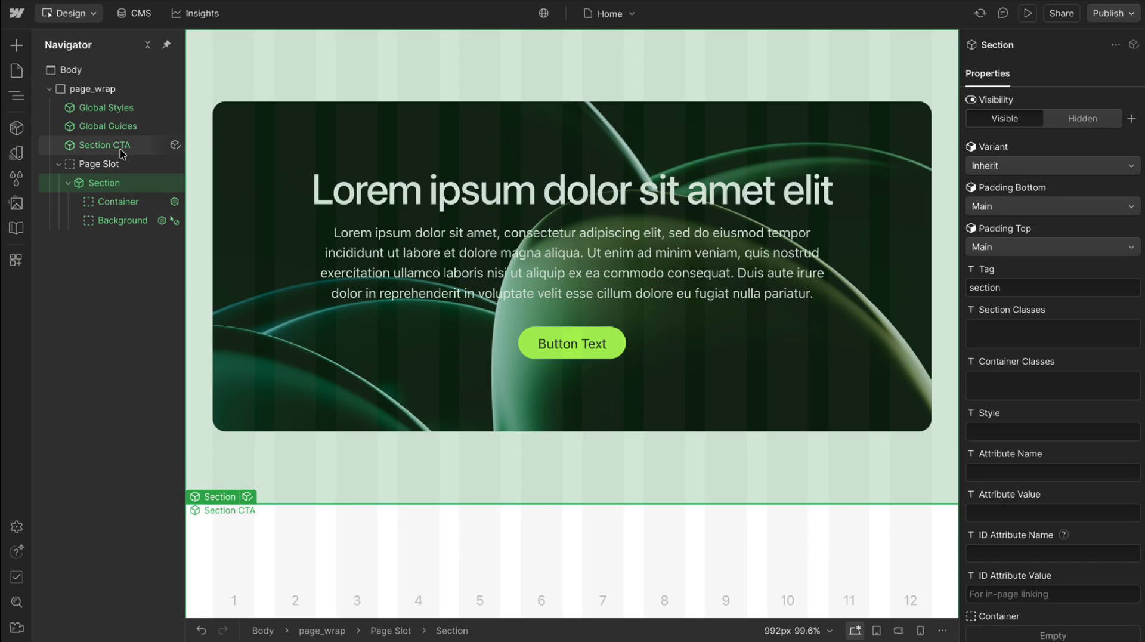
- Duplicate the Section CTA instance and delete the copy's extra div block wrapper
{"action": "left_click", "coordinate": [121, 152]}
{"action": "key", "text": "ctrl+d"}
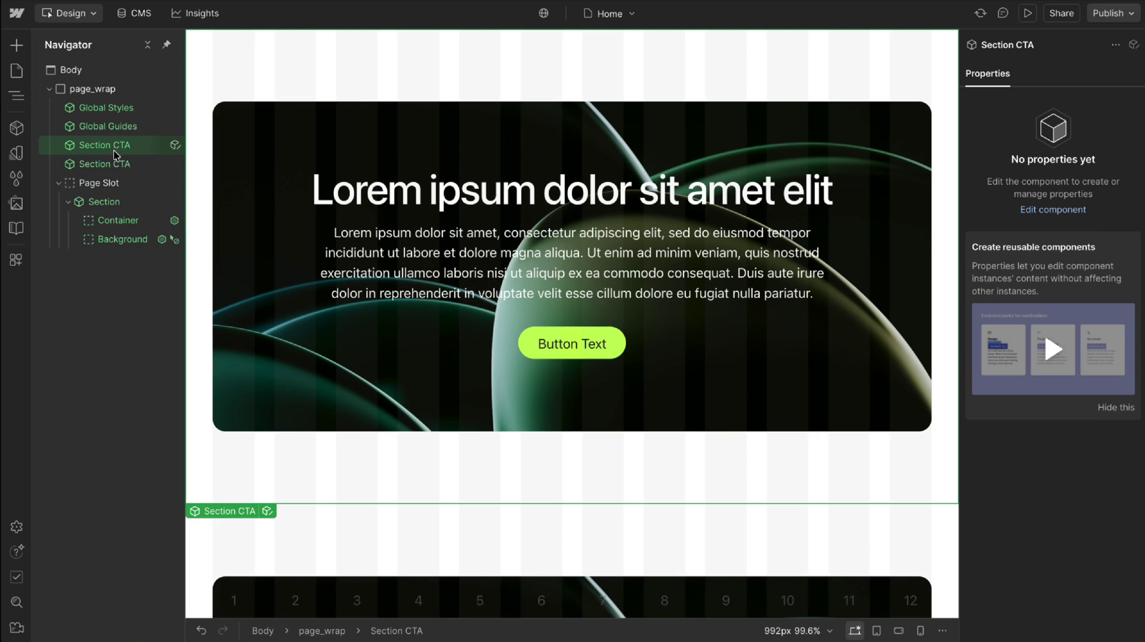
{"action": "left_click", "coordinate": [59, 166]}
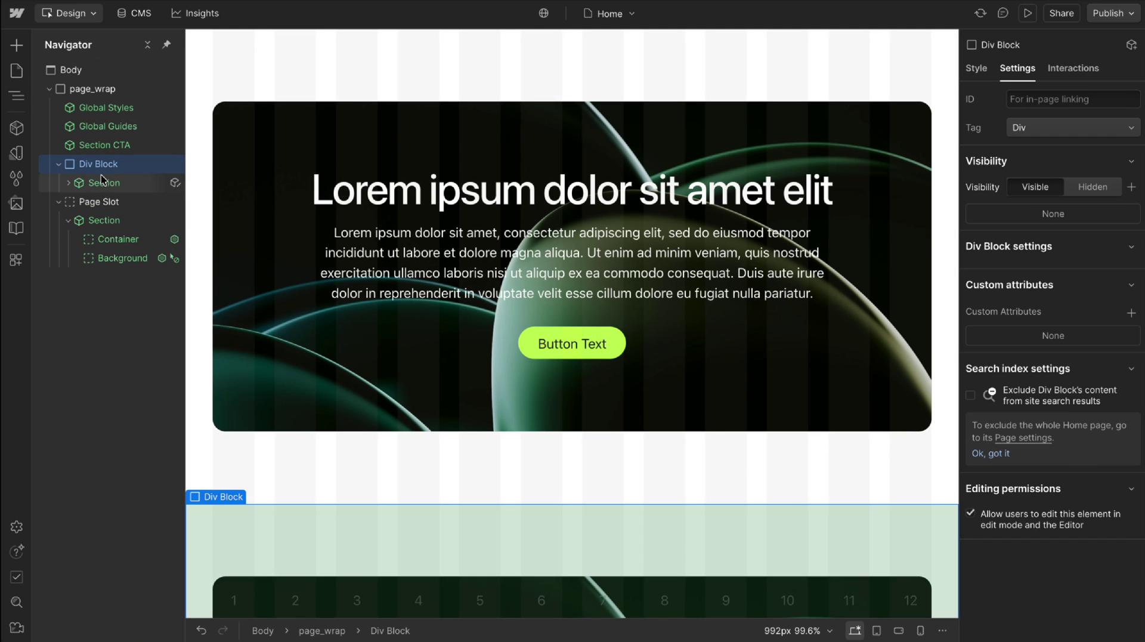
{"action": "left_click", "coordinate": [101, 184]}
{"action": "key", "text": "Delete"}
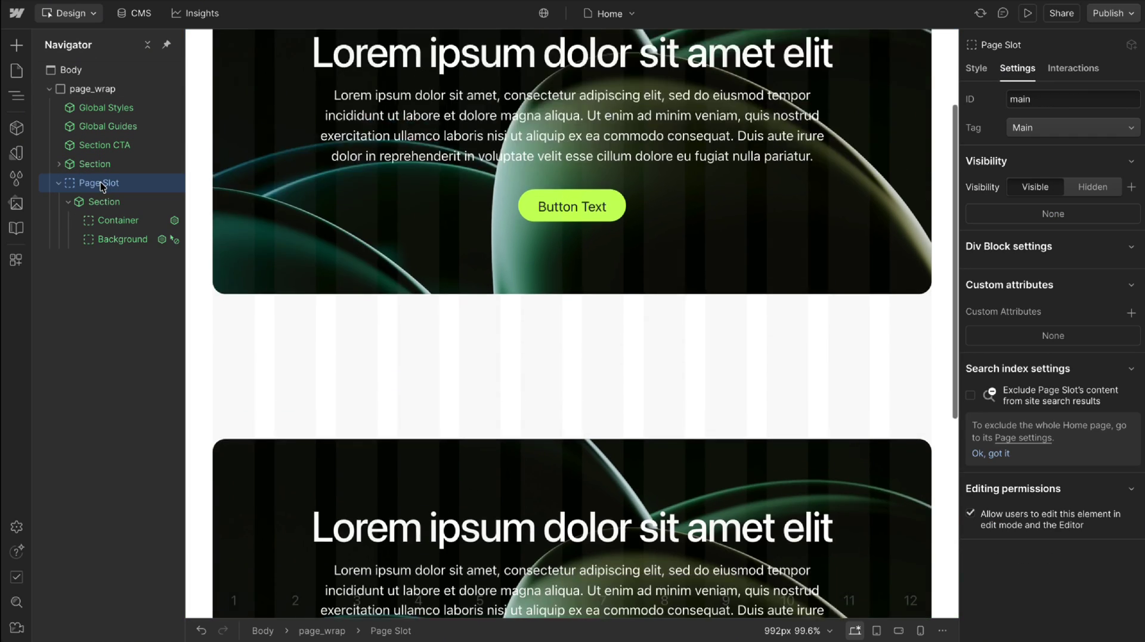
- Inspect the copied Section's Container and Layout, then reselect the copied Section
{"action": "left_click", "coordinate": [58, 164]}
{"action": "left_click", "coordinate": [68, 183]}
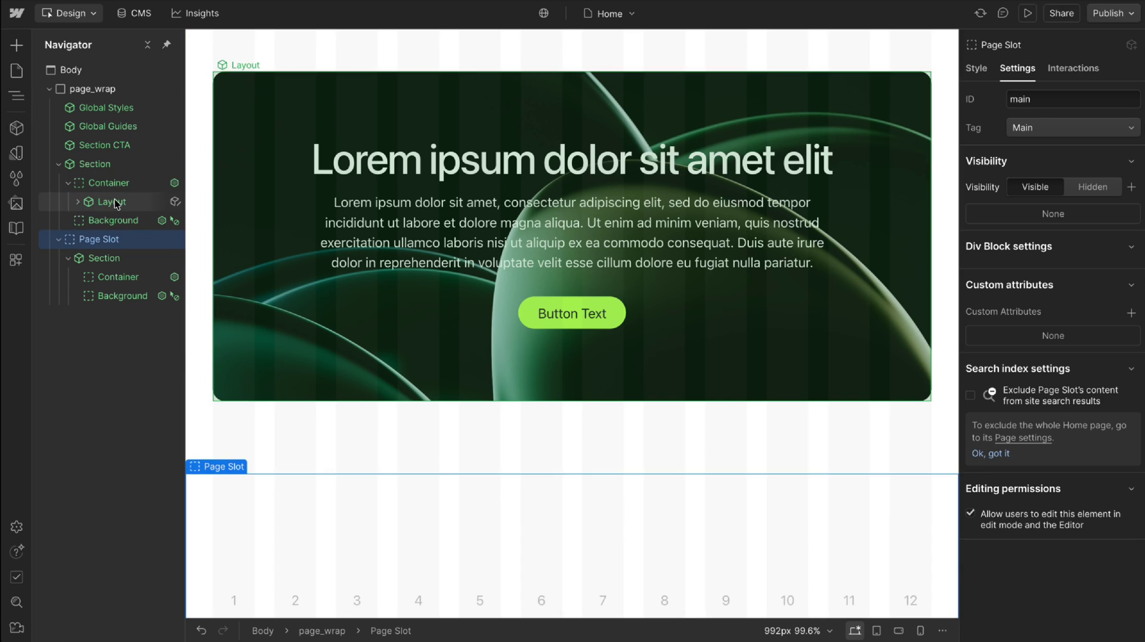
{"action": "left_click", "coordinate": [118, 203]}
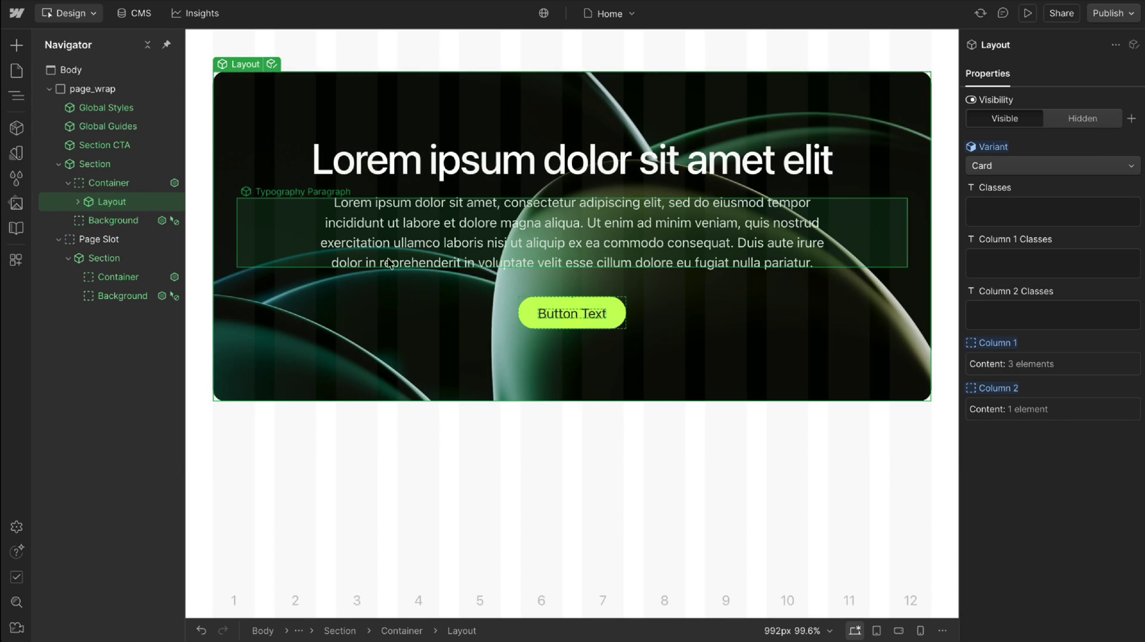
{"action": "scroll", "coordinate": [301, 120], "scroll_direction": "up", "scroll_amount": 8}
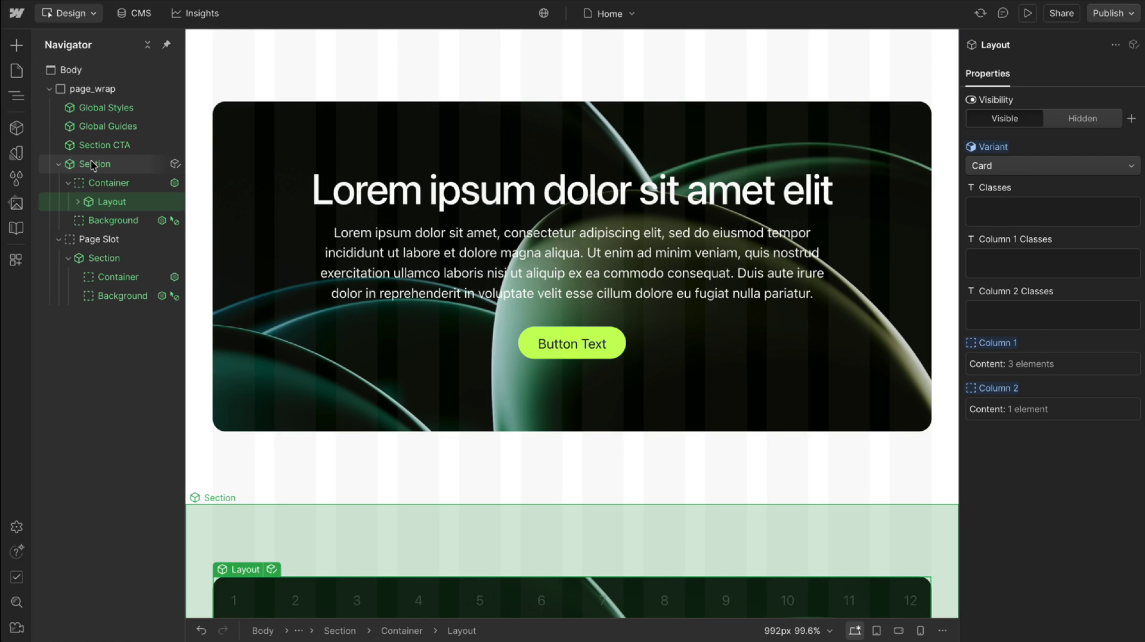
{"action": "left_click", "coordinate": [93, 165]}
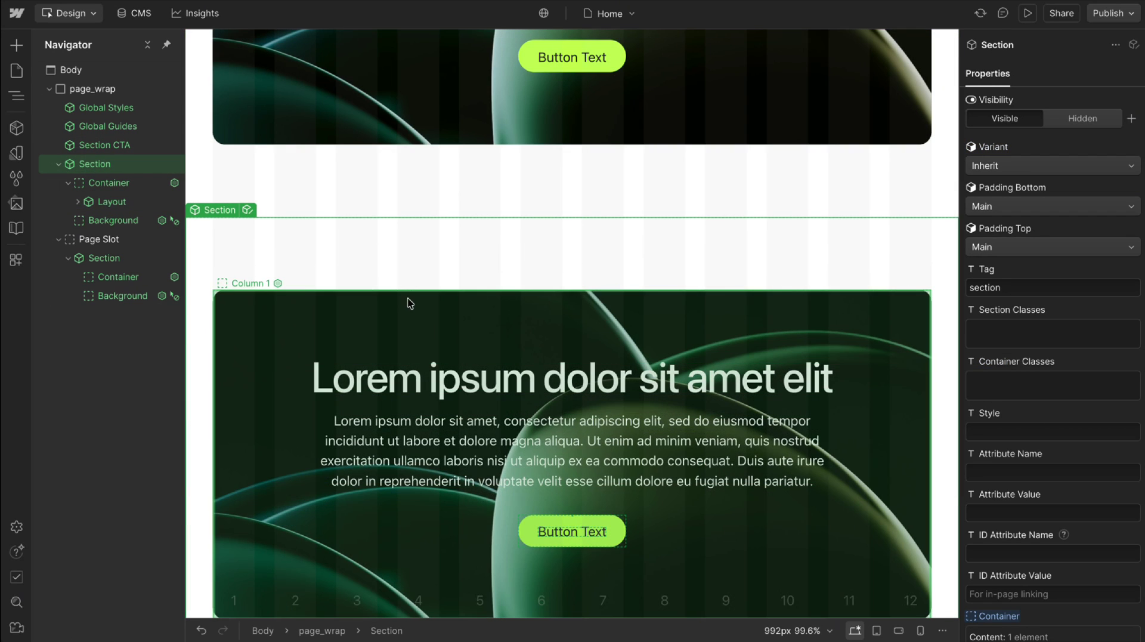
{"action": "scroll", "coordinate": [358, 239], "scroll_direction": "up", "scroll_amount": 3}
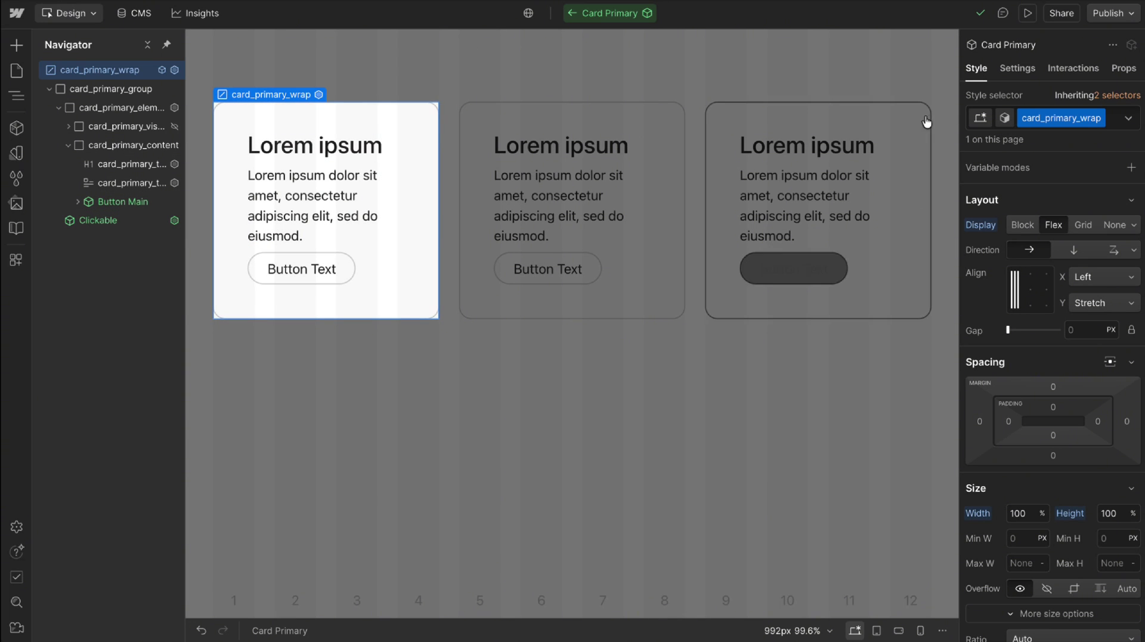
- Apply the Cover variant to the card and set its button to the Primary variant
{"action": "left_click", "coordinate": [1005, 121]}
{"action": "left_click", "coordinate": [996, 200]}
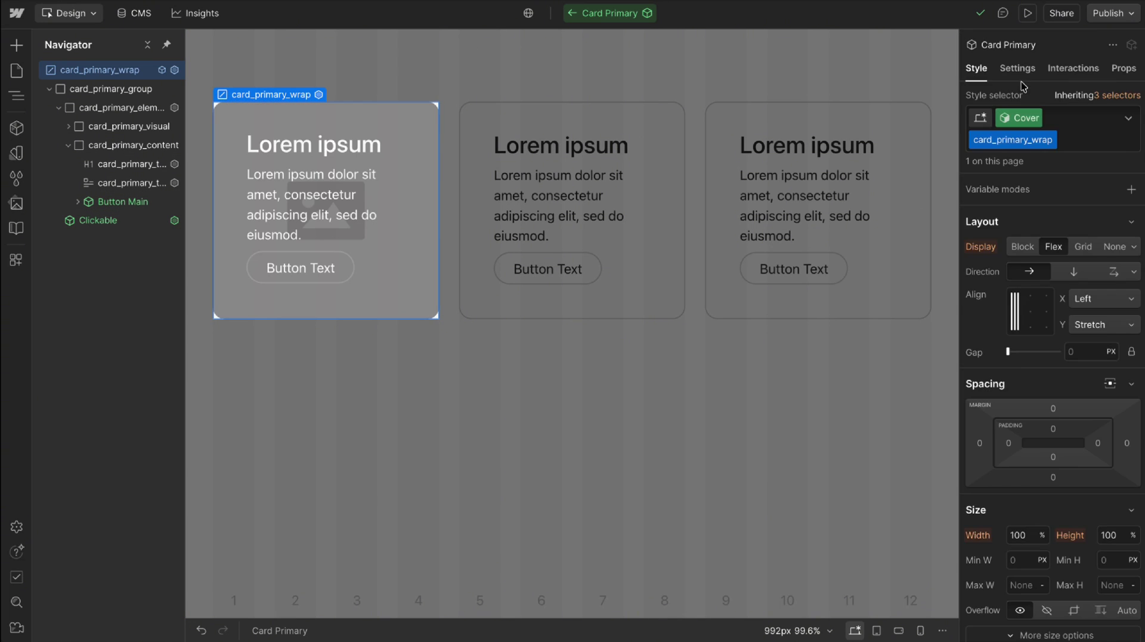
{"action": "left_click", "coordinate": [122, 201]}
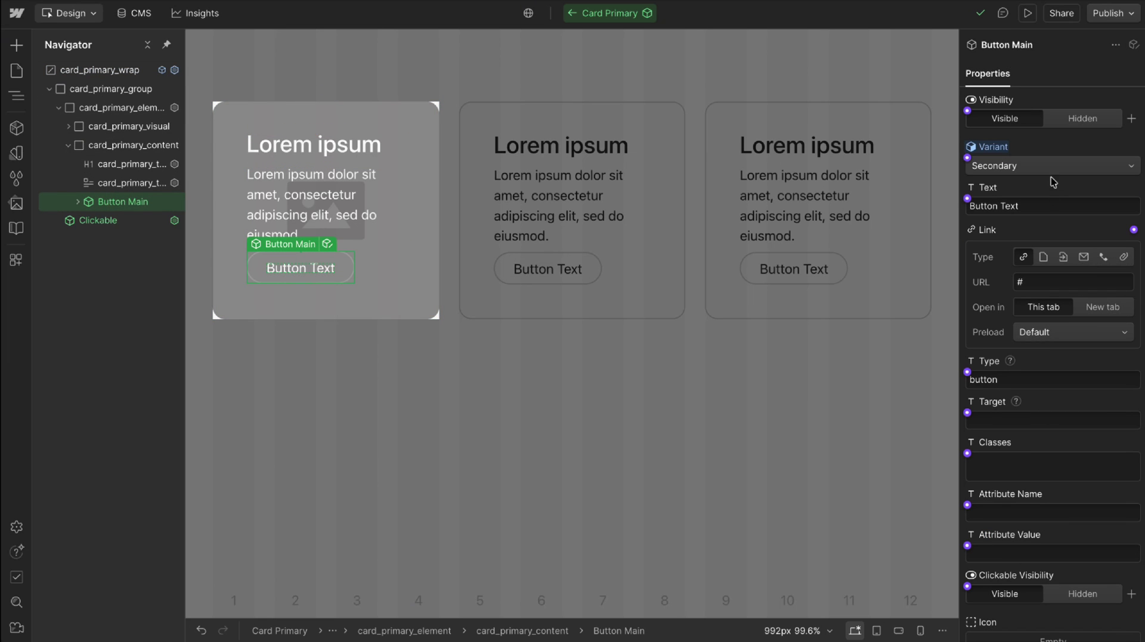
{"action": "left_click", "coordinate": [1051, 167]}
{"action": "left_click", "coordinate": [990, 147]}
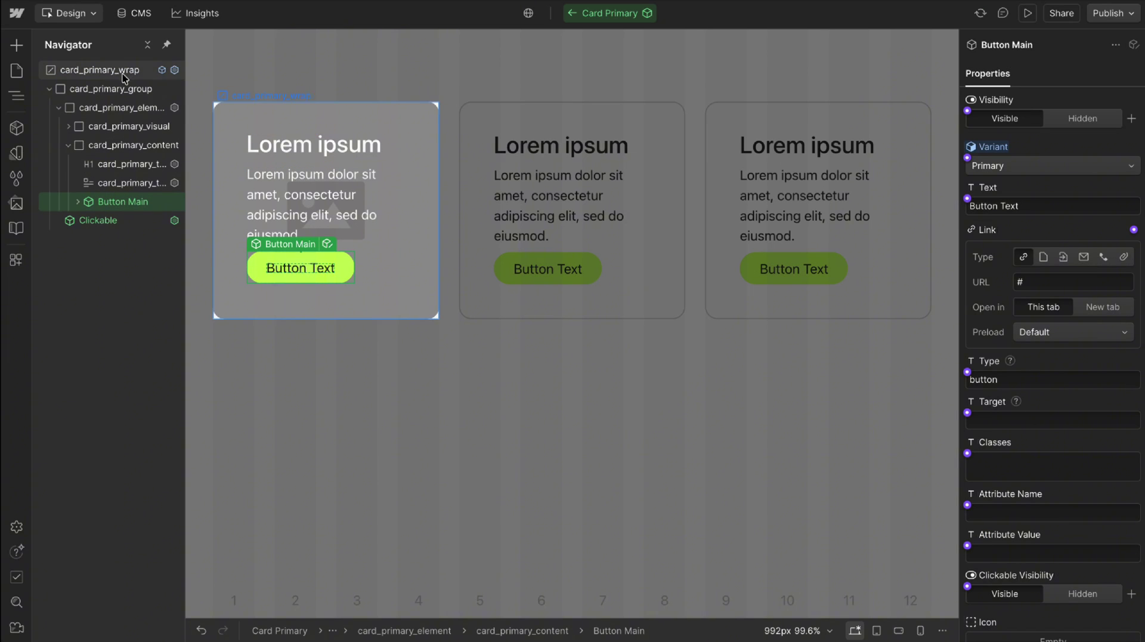
- Switch card_primary_wrap to Stacked and its buttons to Link style, then return Home
{"action": "left_click", "coordinate": [123, 72]}
{"action": "left_click", "coordinate": [1014, 116]}
{"action": "key", "text": "Down"}
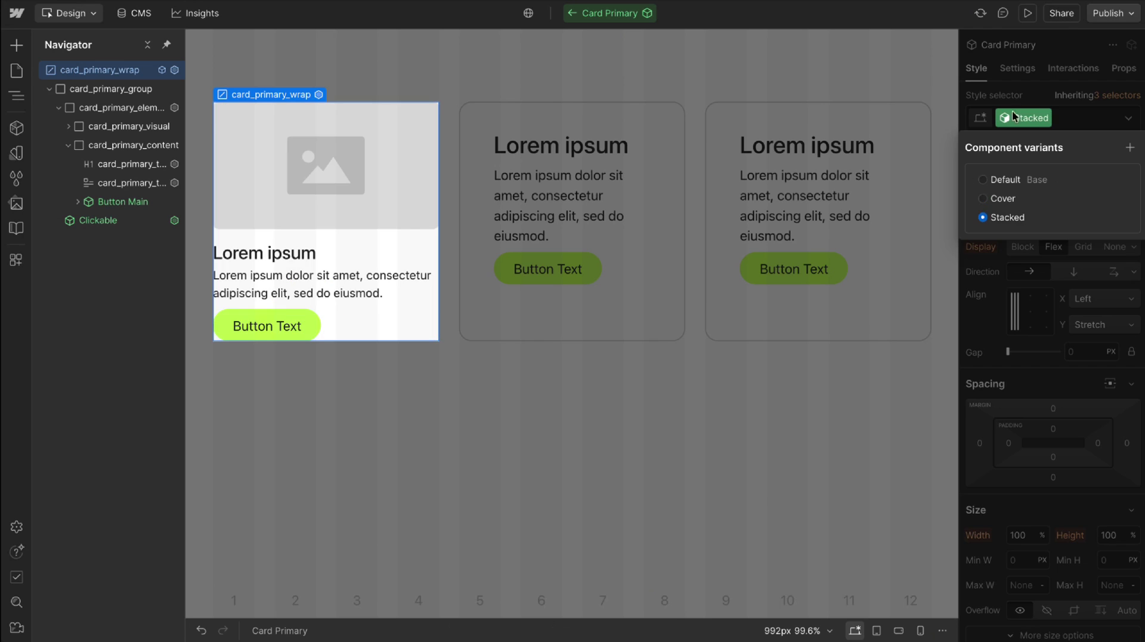
{"action": "key", "text": "Escape"}
{"action": "left_click", "coordinate": [123, 201]}
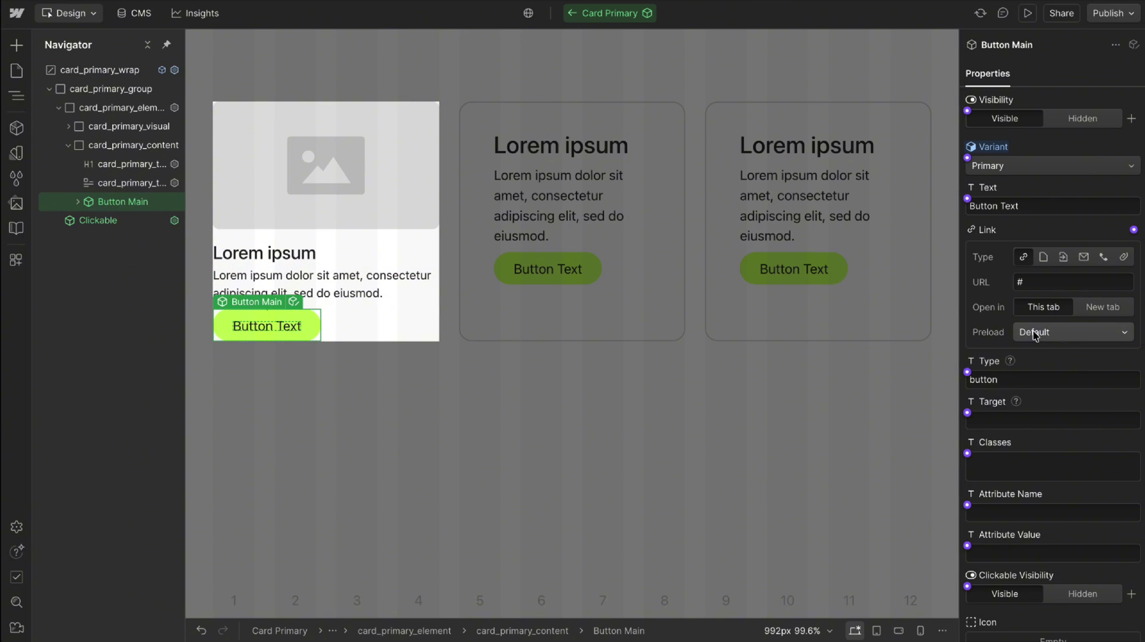
{"action": "left_click", "coordinate": [1047, 164]}
{"action": "left_click", "coordinate": [1003, 203]}
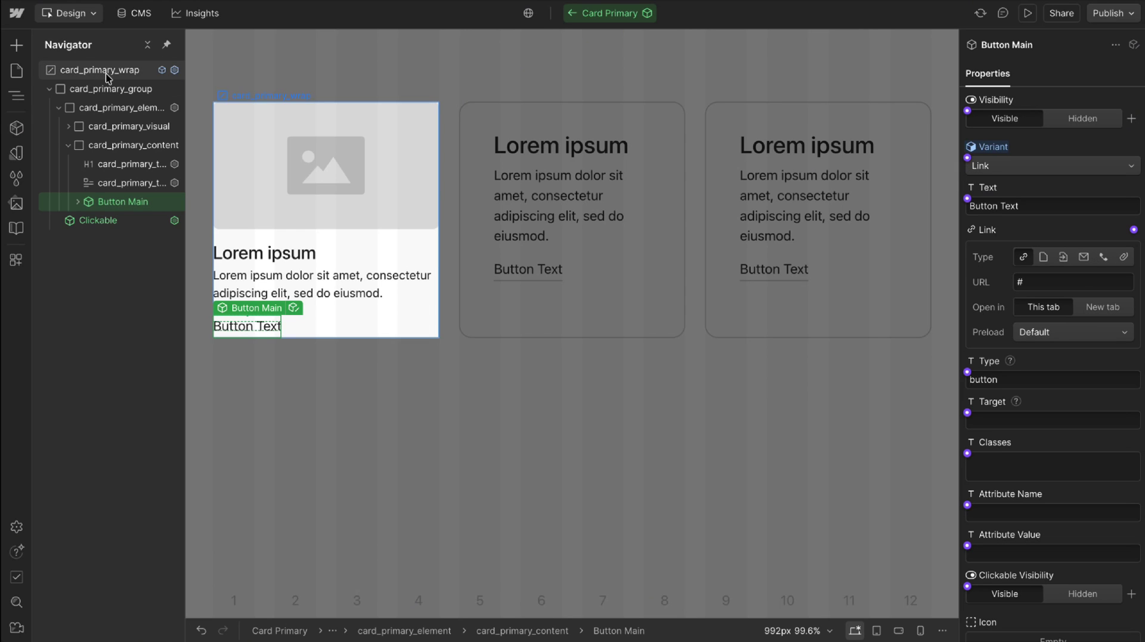
{"action": "key", "text": "Escape"}
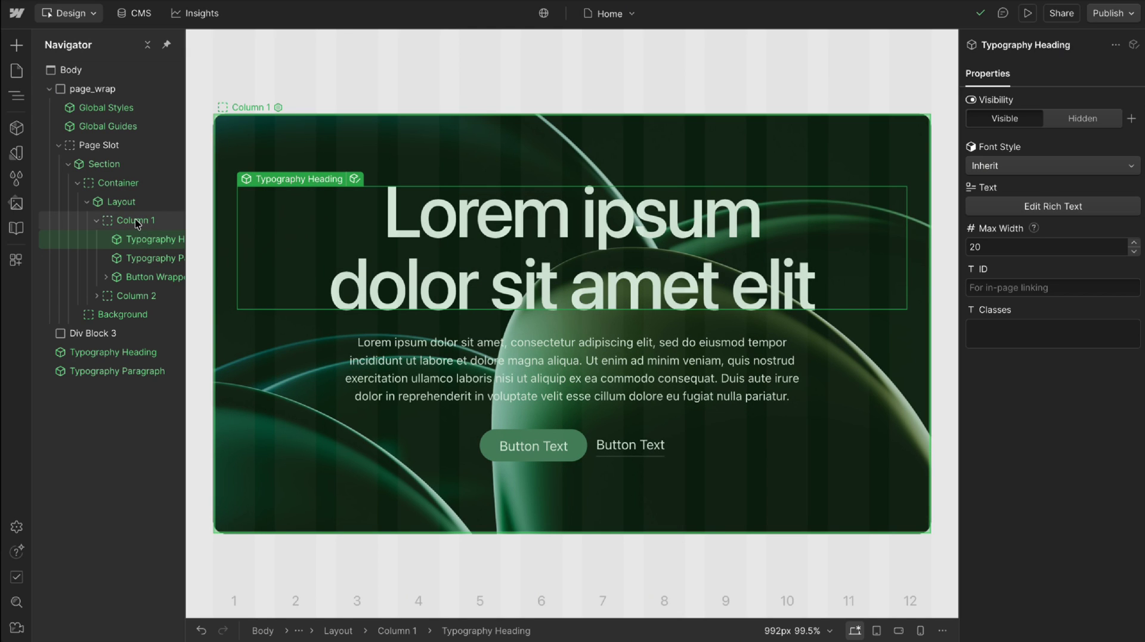
- Try the Contain variant on the hero Layout, then settle on the Full variant
{"action": "left_click", "coordinate": [135, 219]}
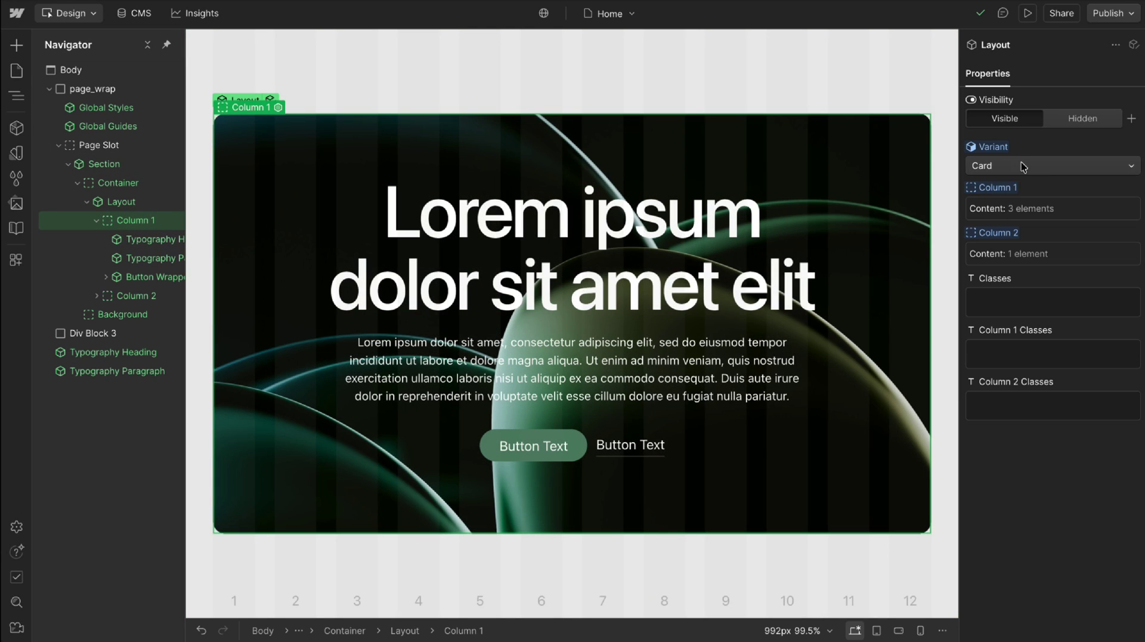
{"action": "left_click", "coordinate": [1023, 166]}
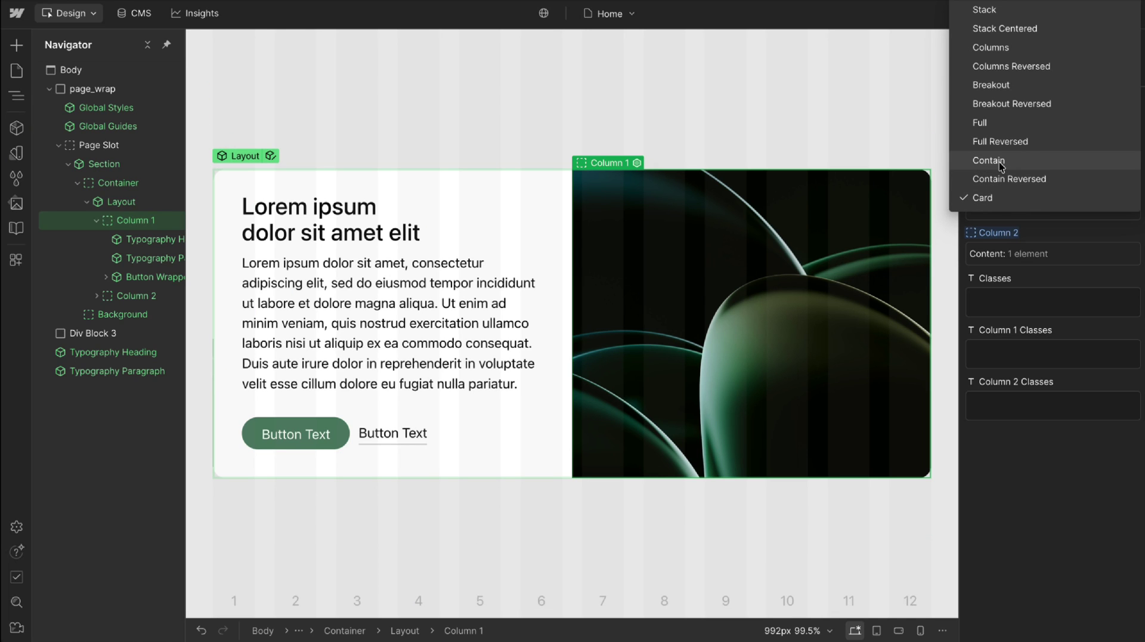
{"action": "left_click", "coordinate": [1000, 161]}
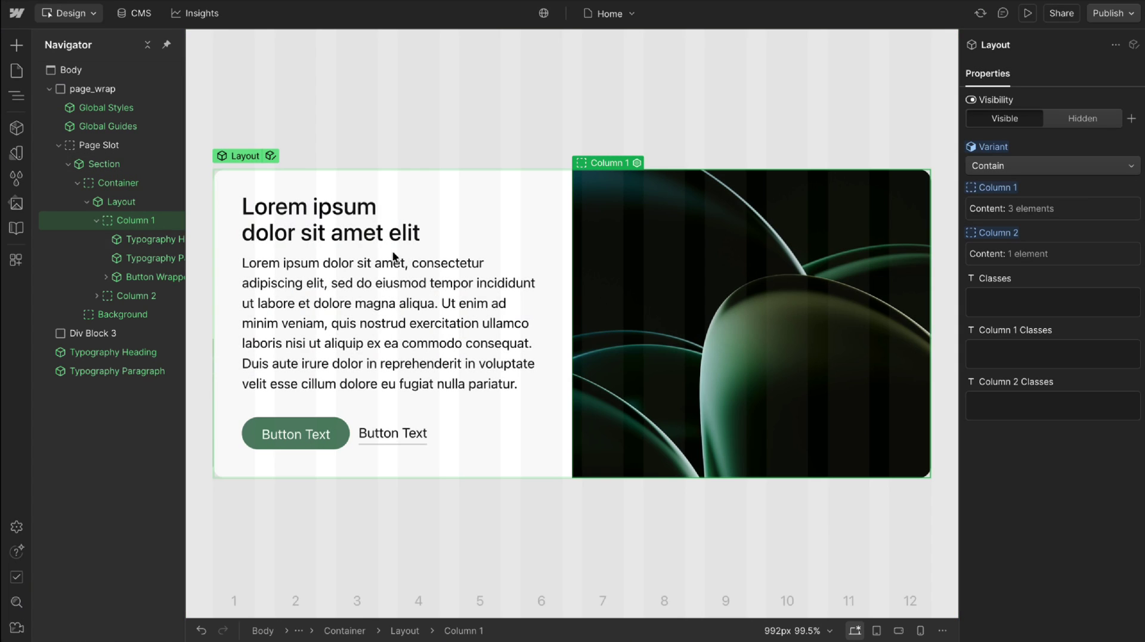
{"action": "left_click", "coordinate": [1074, 166]}
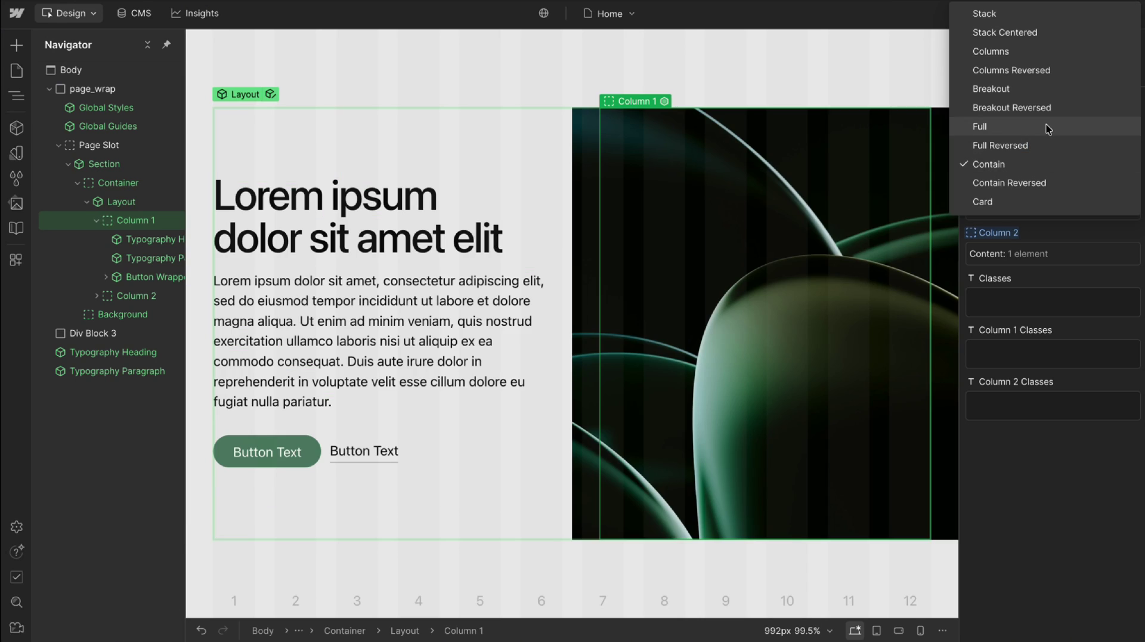
{"action": "left_click", "coordinate": [1002, 126]}
{"action": "left_click", "coordinate": [1000, 166]}
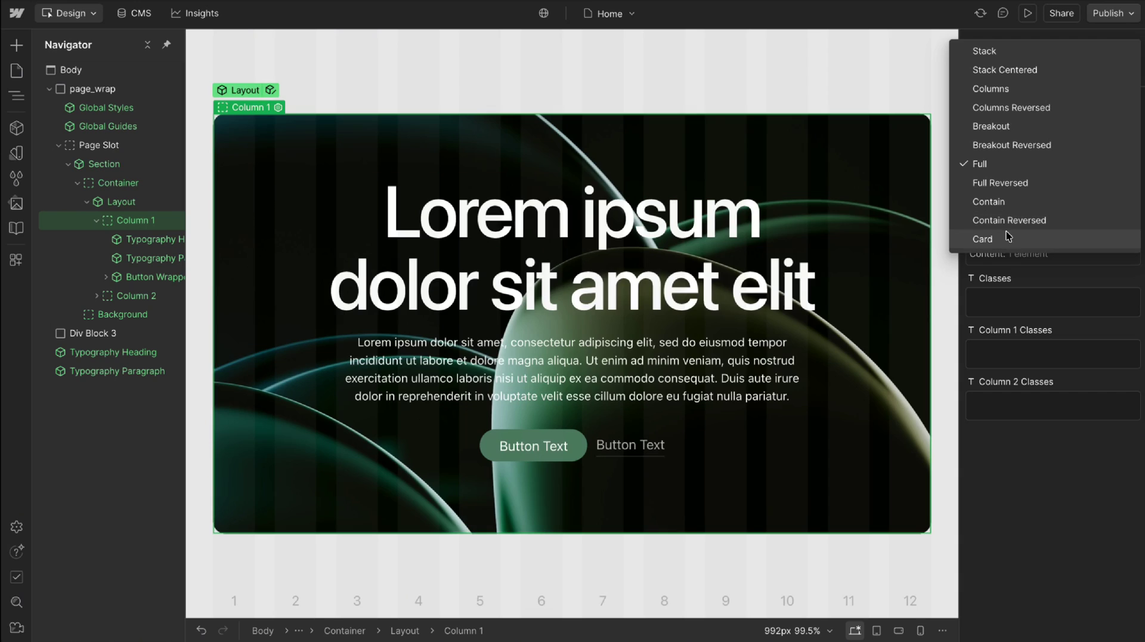
- Return the hero Layout to Card and keep the heading's font style on Inherit
{"action": "left_click", "coordinate": [1006, 237]}
{"action": "left_click", "coordinate": [495, 224]}
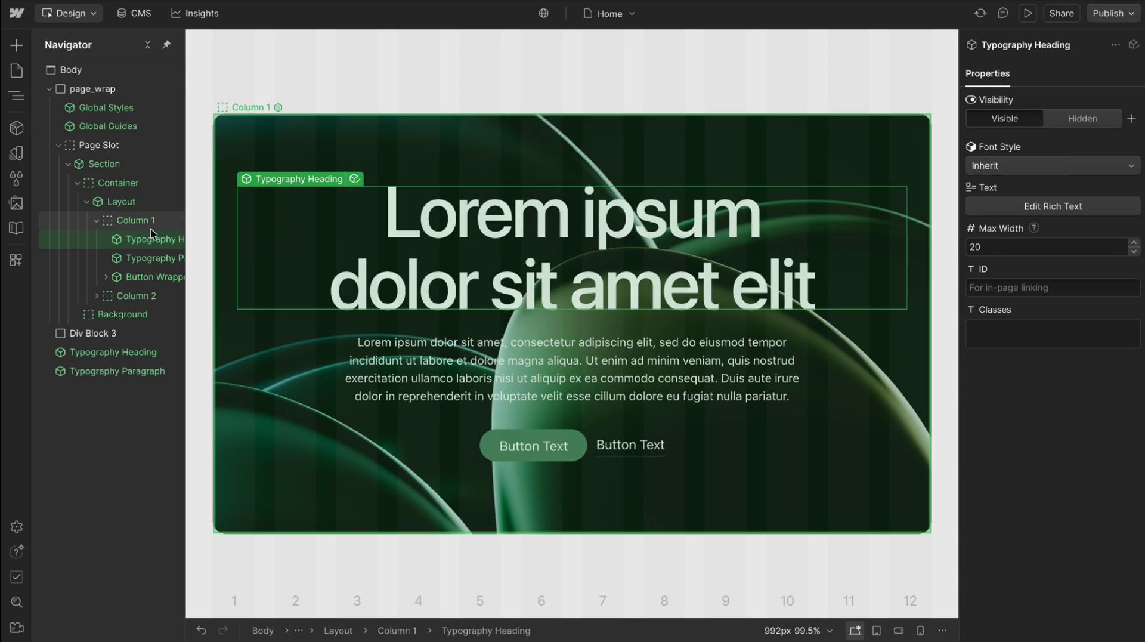
{"action": "mouse_move", "coordinate": [150, 237]}
{"action": "left_mouse_down"}
{"action": "mouse_move", "coordinate": [127, 198]}
{"action": "mouse_move", "coordinate": [157, 243]}
{"action": "left_mouse_up"}
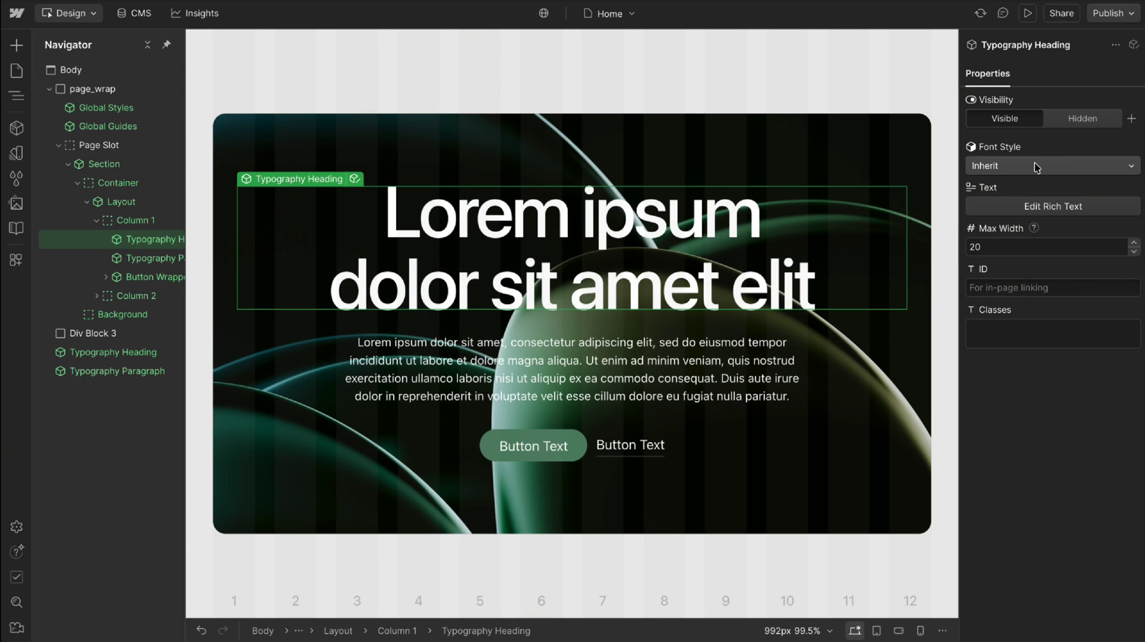
{"action": "left_click", "coordinate": [1035, 164]}
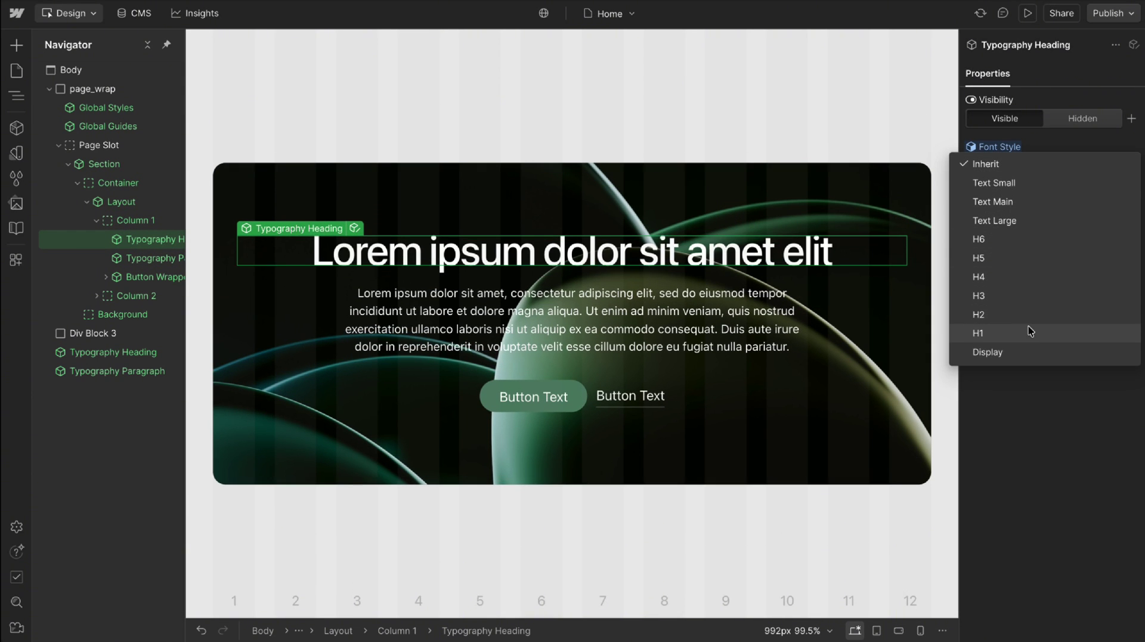
{"action": "left_click", "coordinate": [1031, 405]}
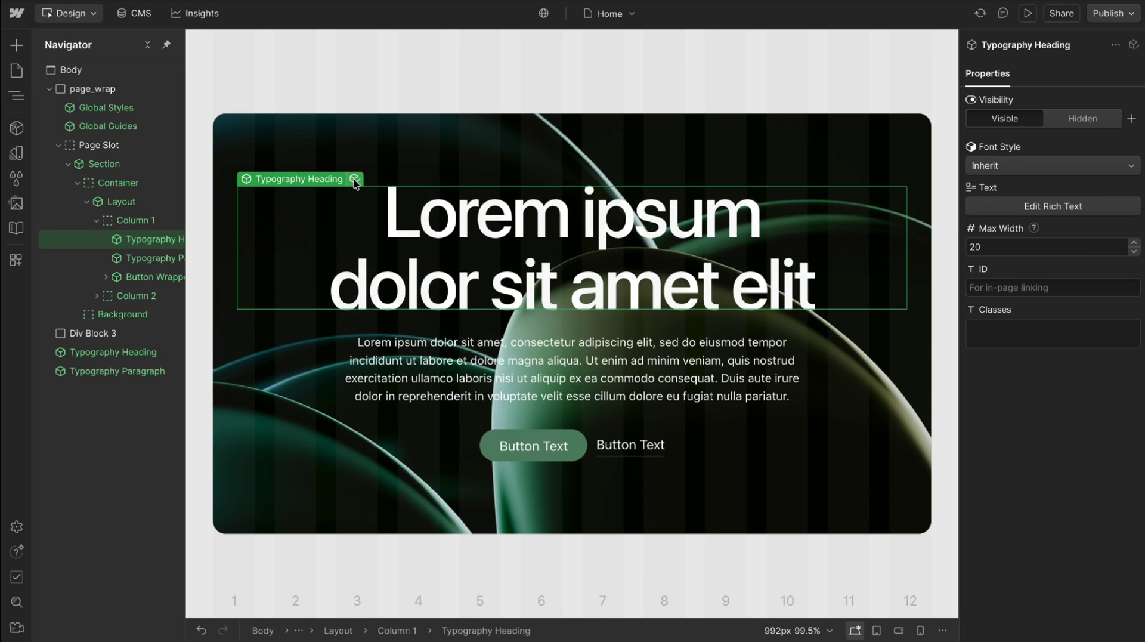
- Edit the Typography Heading component's H1 variant, then go back to Home
{"action": "left_click", "coordinate": [354, 180]}
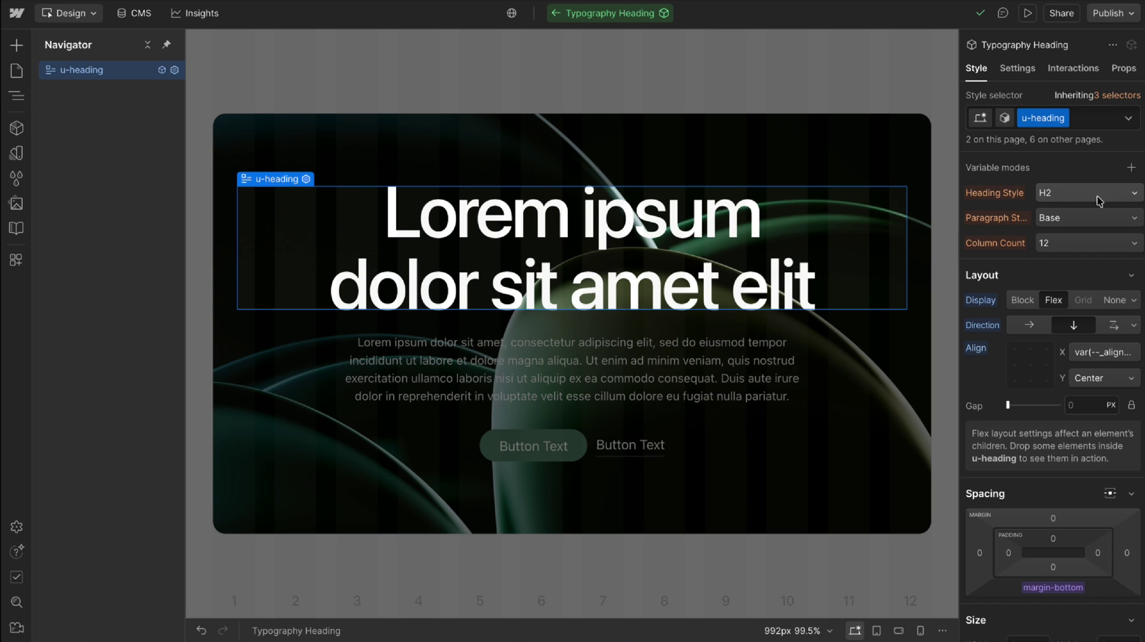
{"action": "left_click", "coordinate": [1067, 197]}
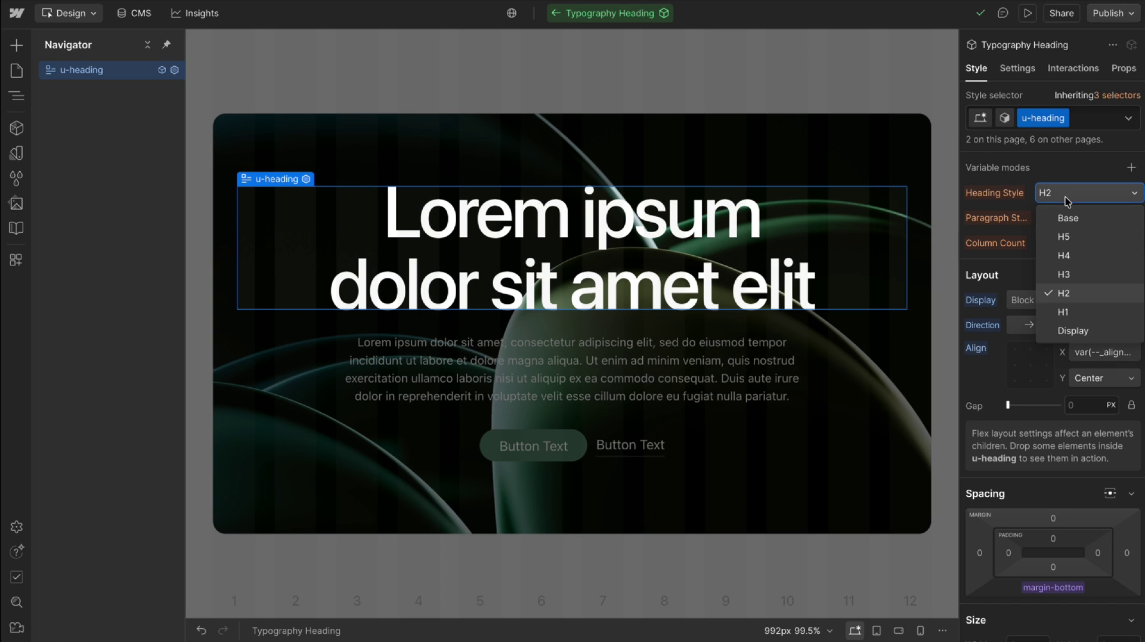
{"action": "left_click", "coordinate": [1042, 166]}
{"action": "left_click", "coordinate": [1004, 117]}
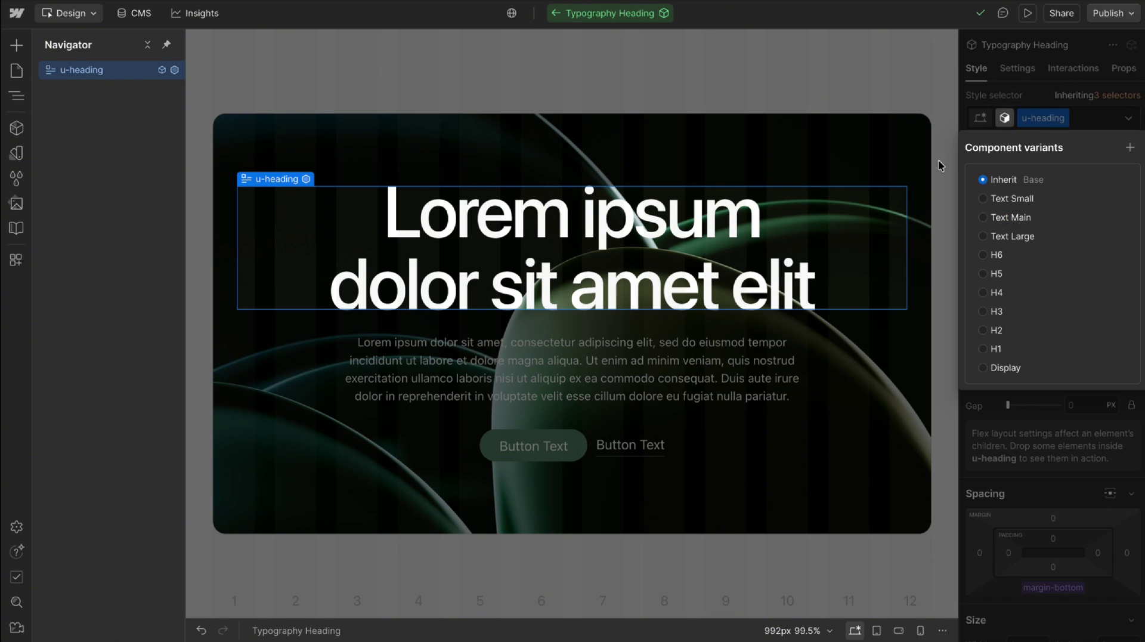
{"action": "left_click", "coordinate": [1028, 93]}
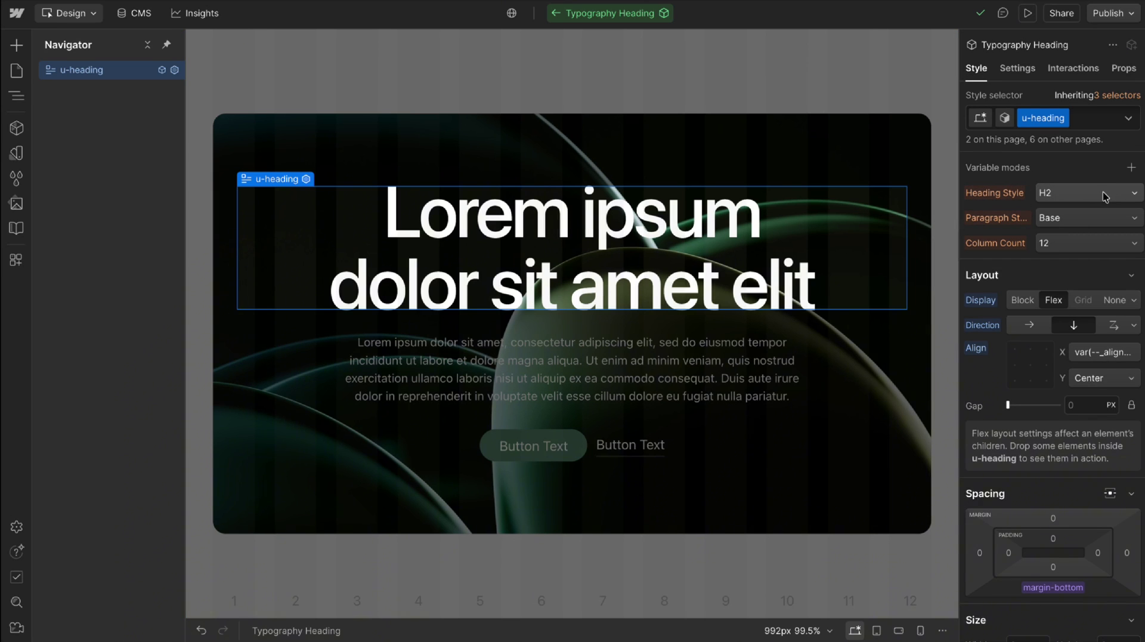
{"action": "left_click", "coordinate": [1005, 117]}
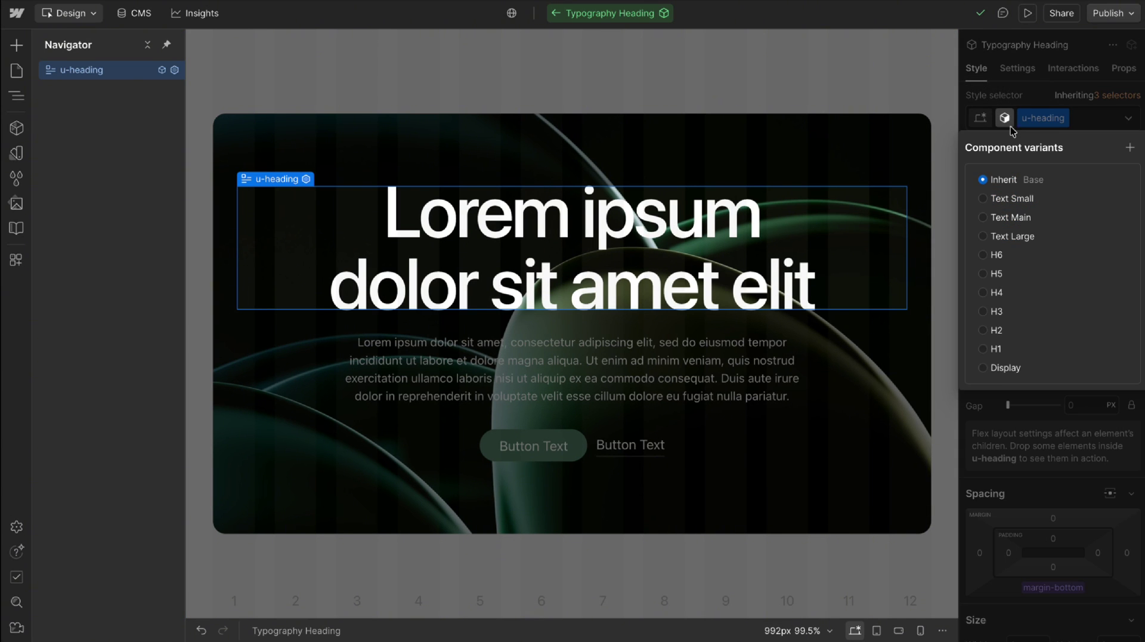
{"action": "left_click", "coordinate": [990, 349]}
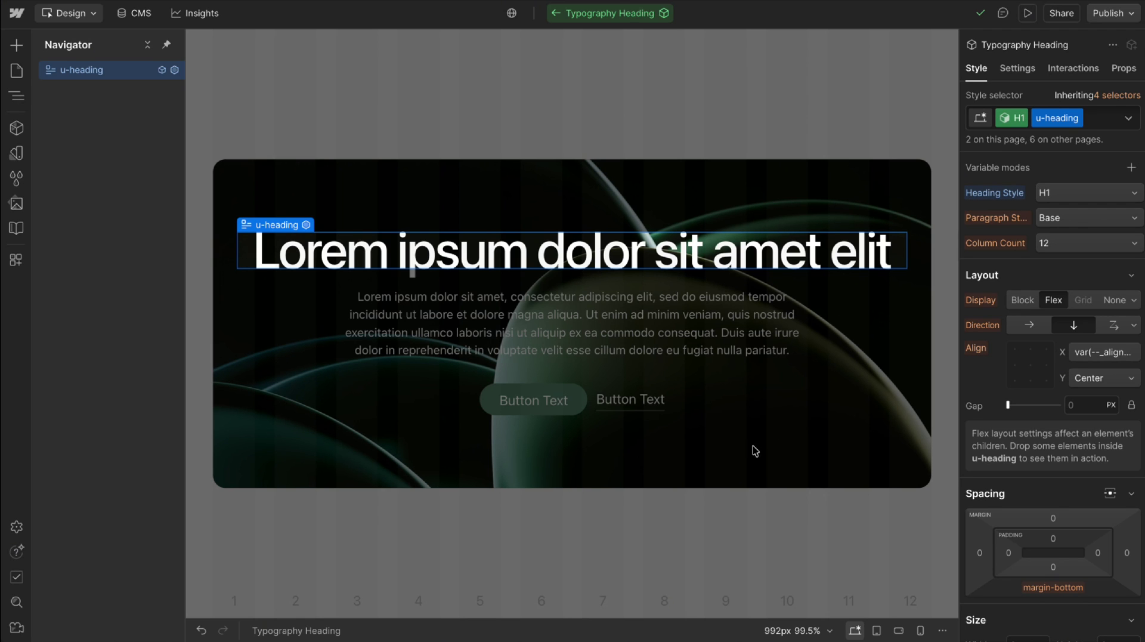
{"action": "key", "text": "Escape"}
{"action": "left_click", "coordinate": [444, 375]}
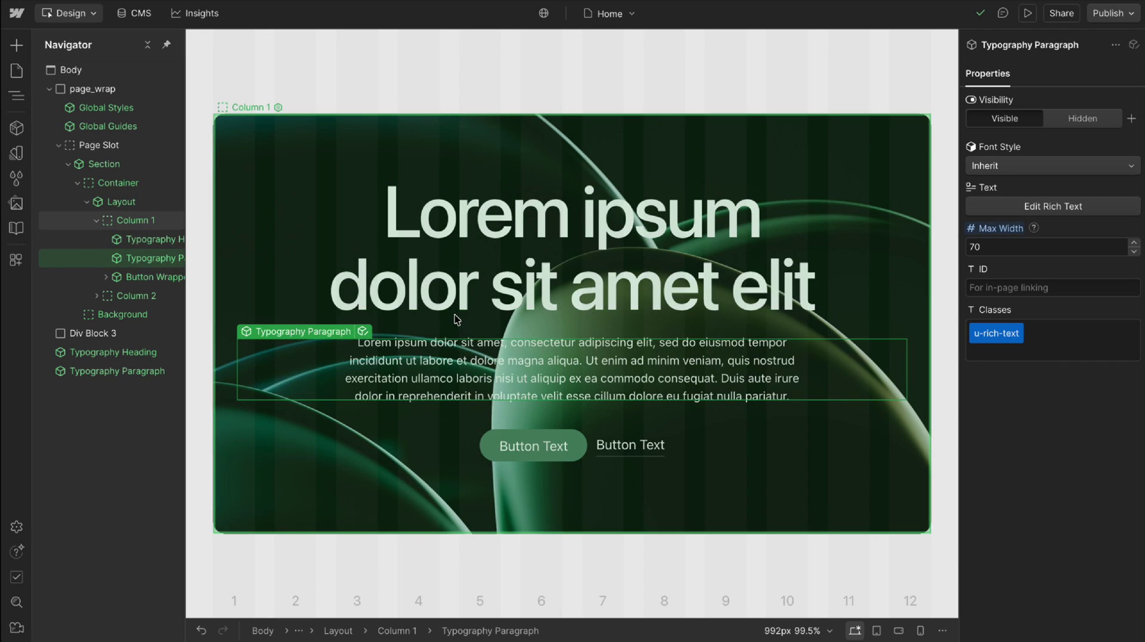
{"action": "left_click", "coordinate": [454, 315]}
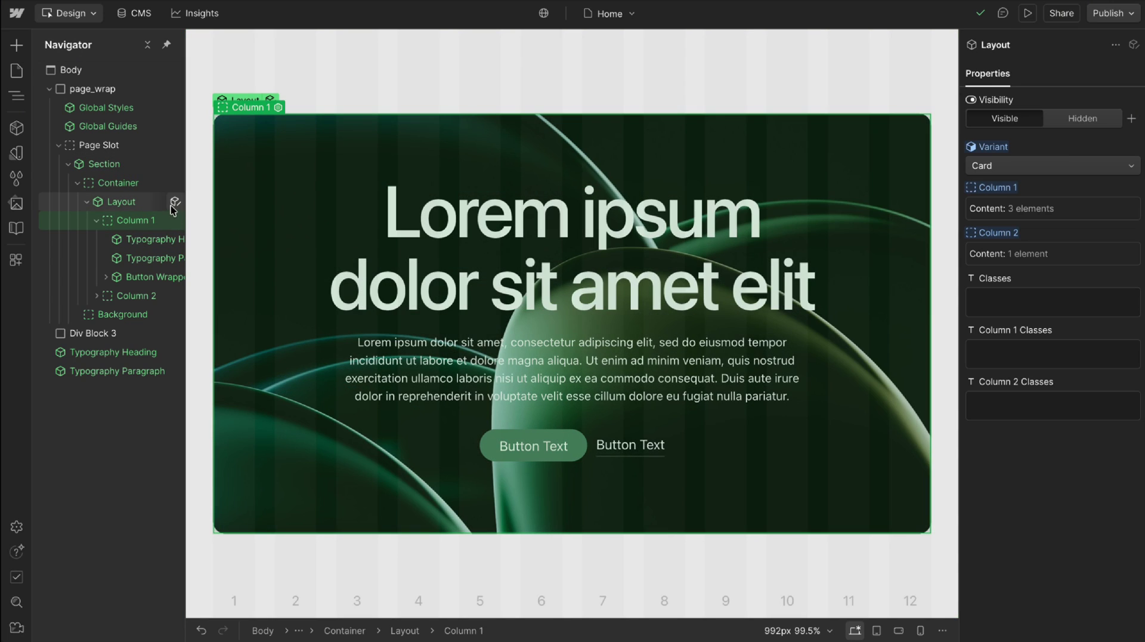
{"action": "double_click", "coordinate": [173, 202]}
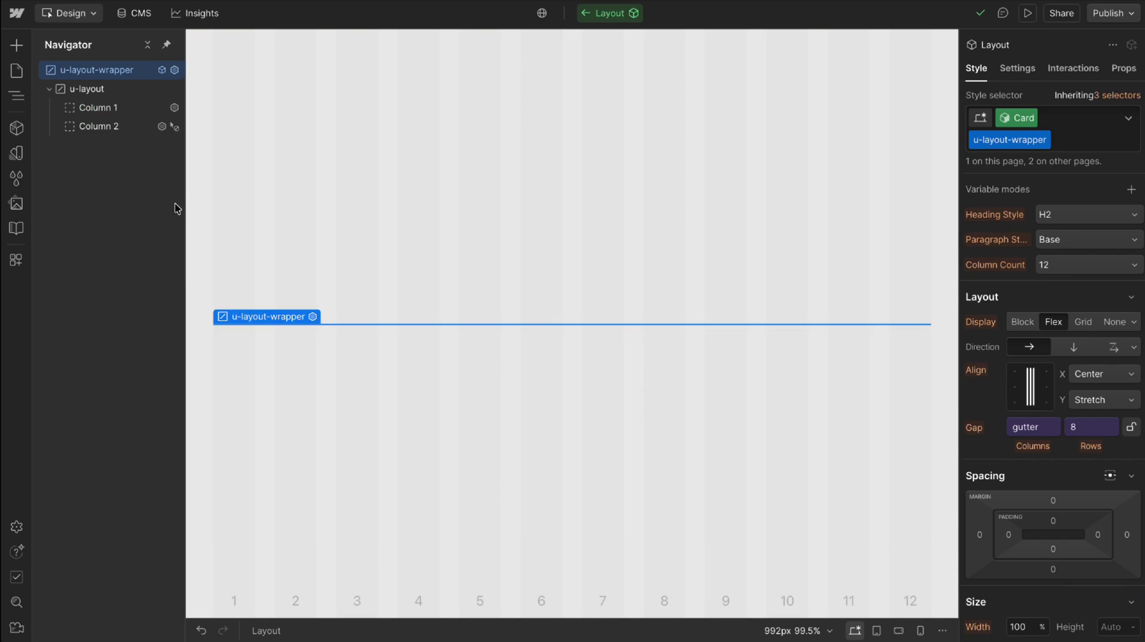
{"action": "left_click", "coordinate": [92, 107]}
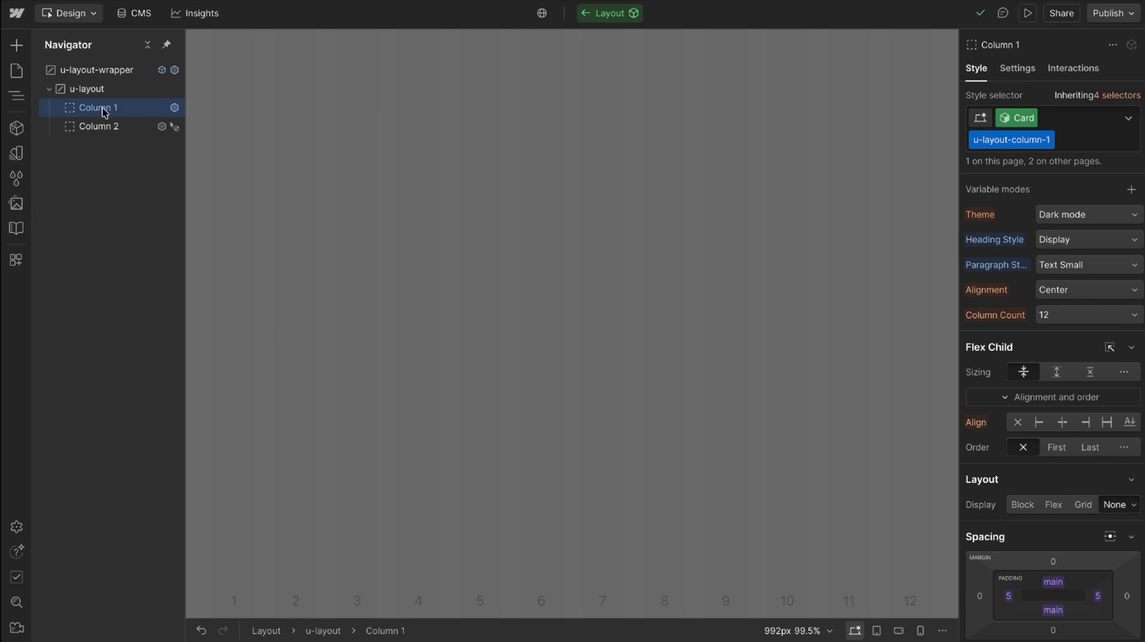
{"action": "left_click", "coordinate": [1024, 118]}
{"action": "left_click", "coordinate": [1014, 370]}
{"action": "left_click", "coordinate": [1061, 246]}
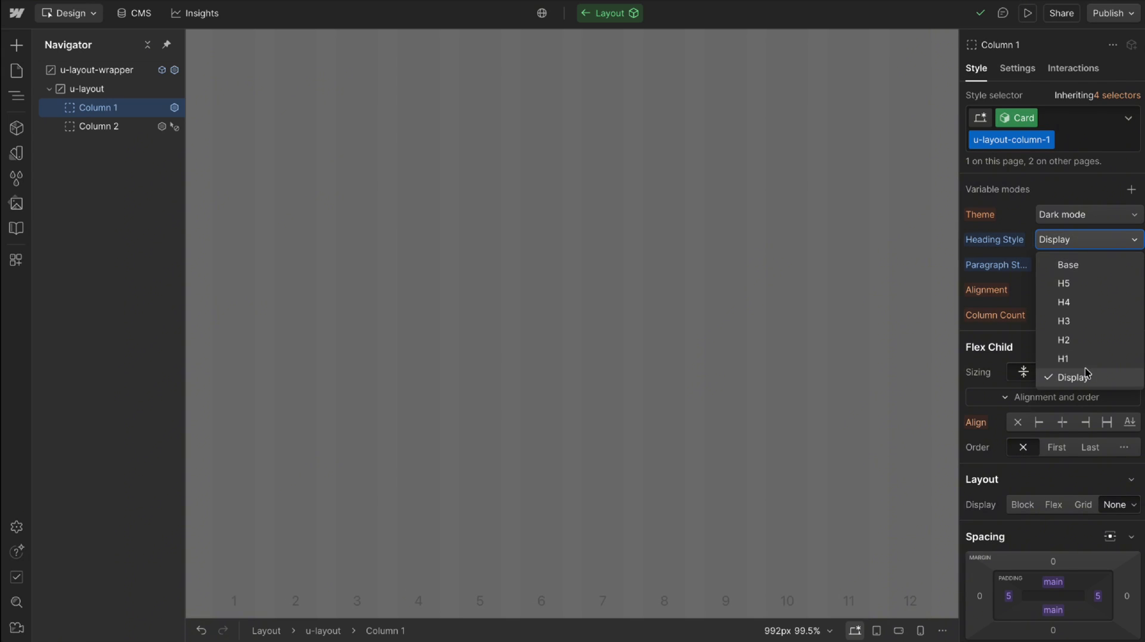
{"action": "left_click", "coordinate": [1085, 375]}
{"action": "left_click", "coordinate": [1075, 264]}
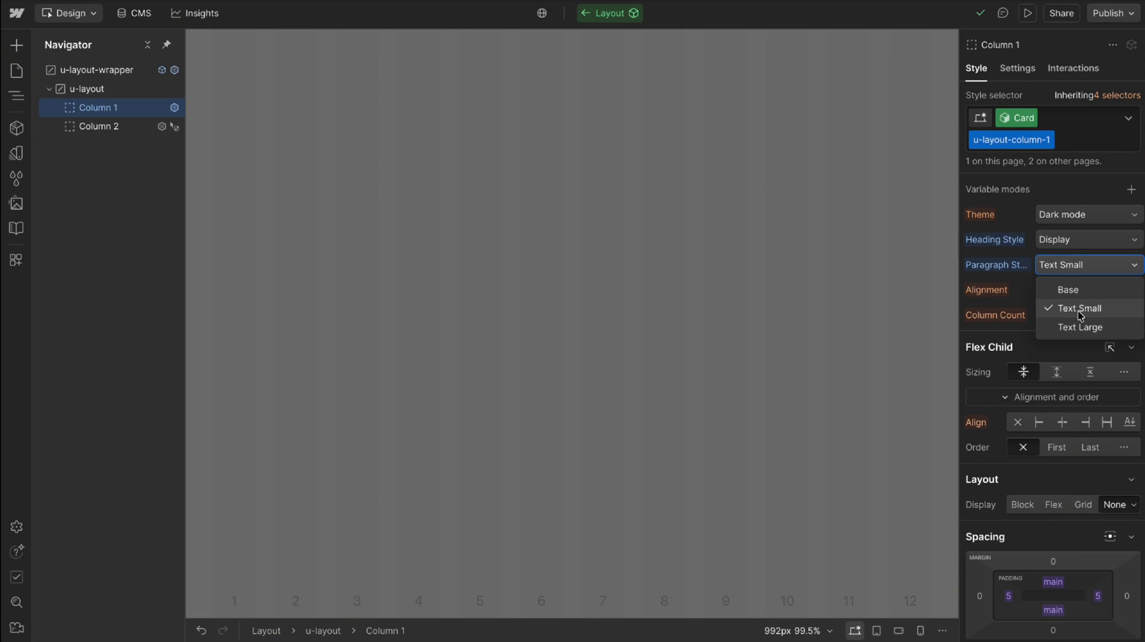
{"action": "left_click", "coordinate": [1080, 310]}
{"action": "left_click", "coordinate": [1017, 119]}
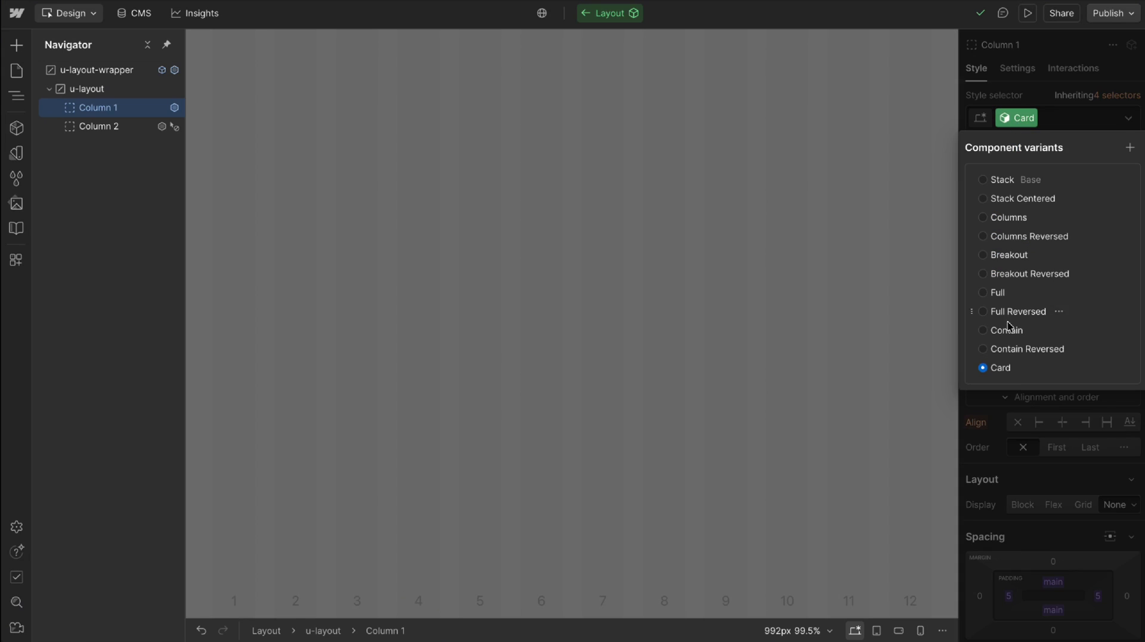
{"action": "left_click", "coordinate": [987, 331]}
{"action": "left_click", "coordinate": [1035, 89]}
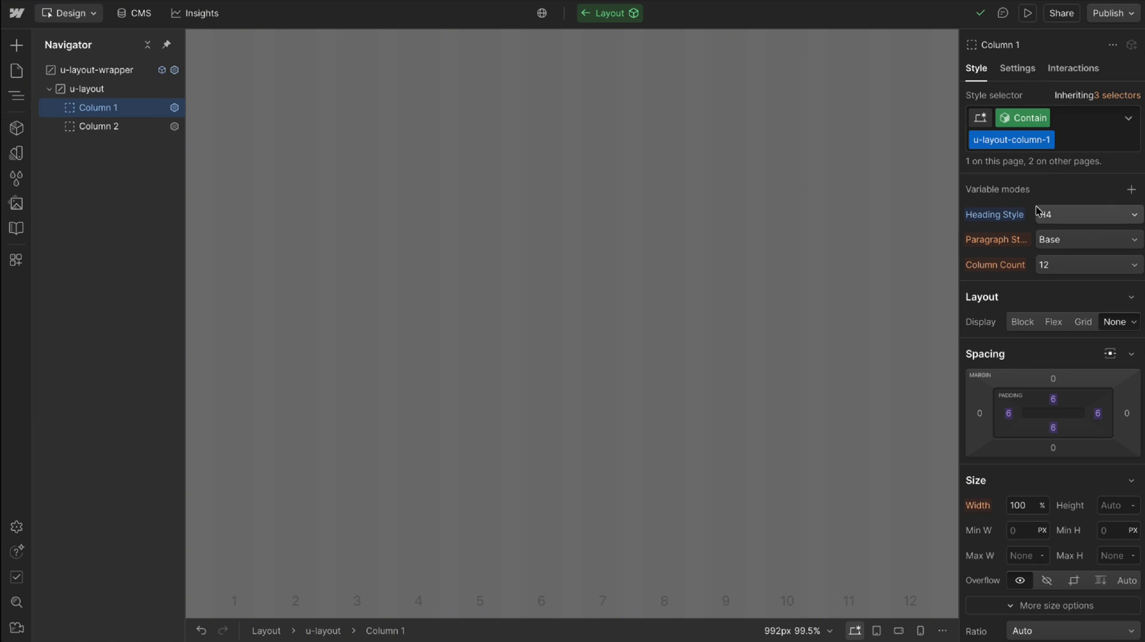
{"action": "left_click", "coordinate": [707, 269]}
{"action": "left_click", "coordinate": [430, 295]}
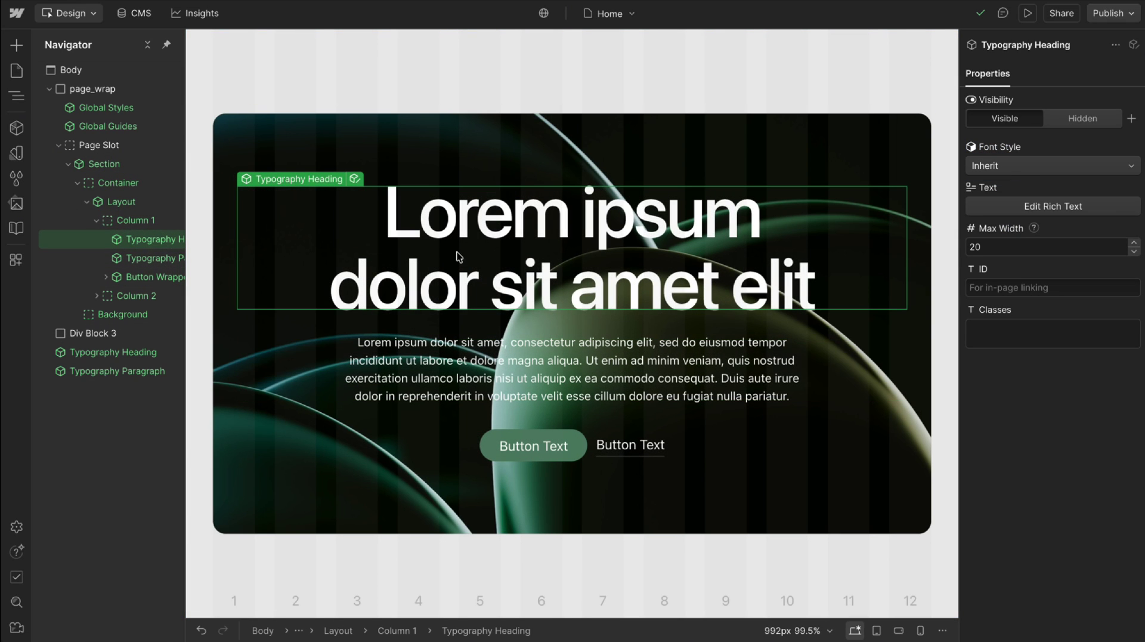
{"action": "left_click", "coordinate": [380, 380]}
{"action": "left_click", "coordinate": [120, 239]}
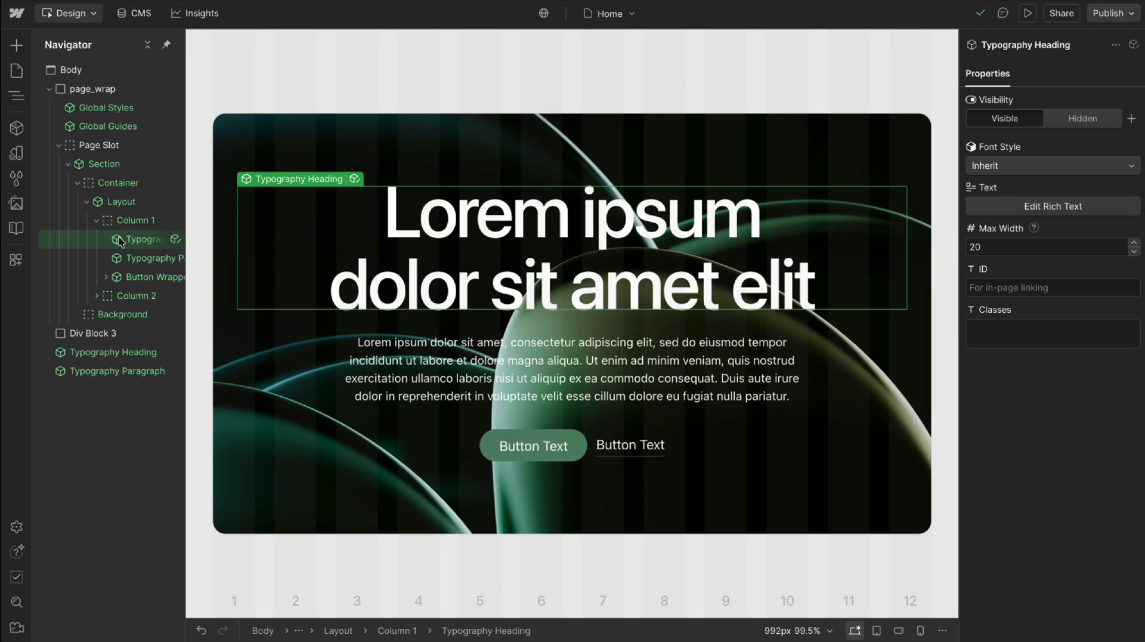
{"action": "mouse_move", "coordinate": [140, 241]}
{"action": "left_mouse_down"}
{"action": "mouse_move", "coordinate": [128, 202]}
{"action": "mouse_move", "coordinate": [151, 245]}
{"action": "left_mouse_up"}
{"action": "left_click", "coordinate": [486, 152]}
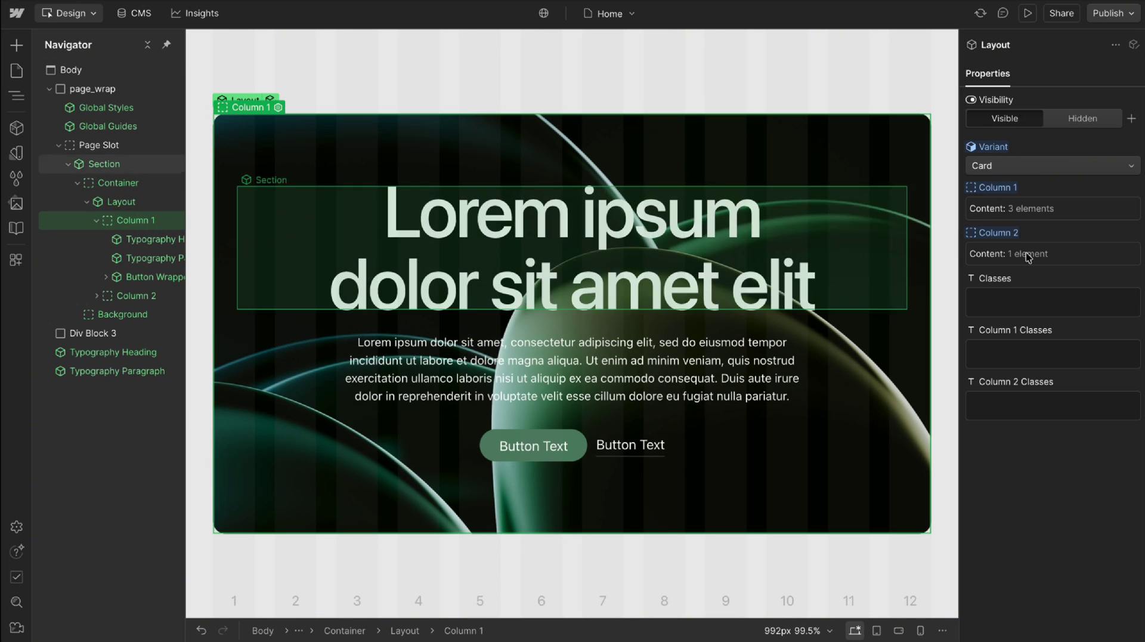